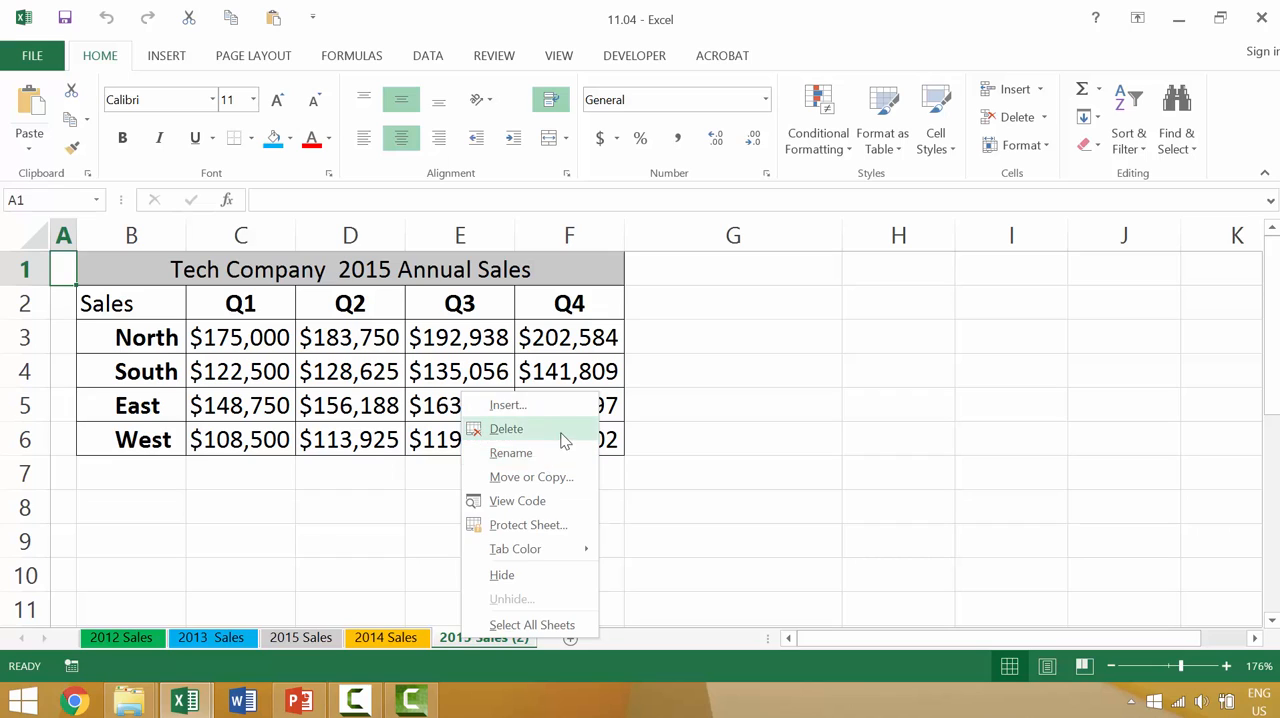
Step: Delete the duplicate 2015 Sales (2) worksheet from the workbook
left_click(560, 432)
left_click(607, 400)
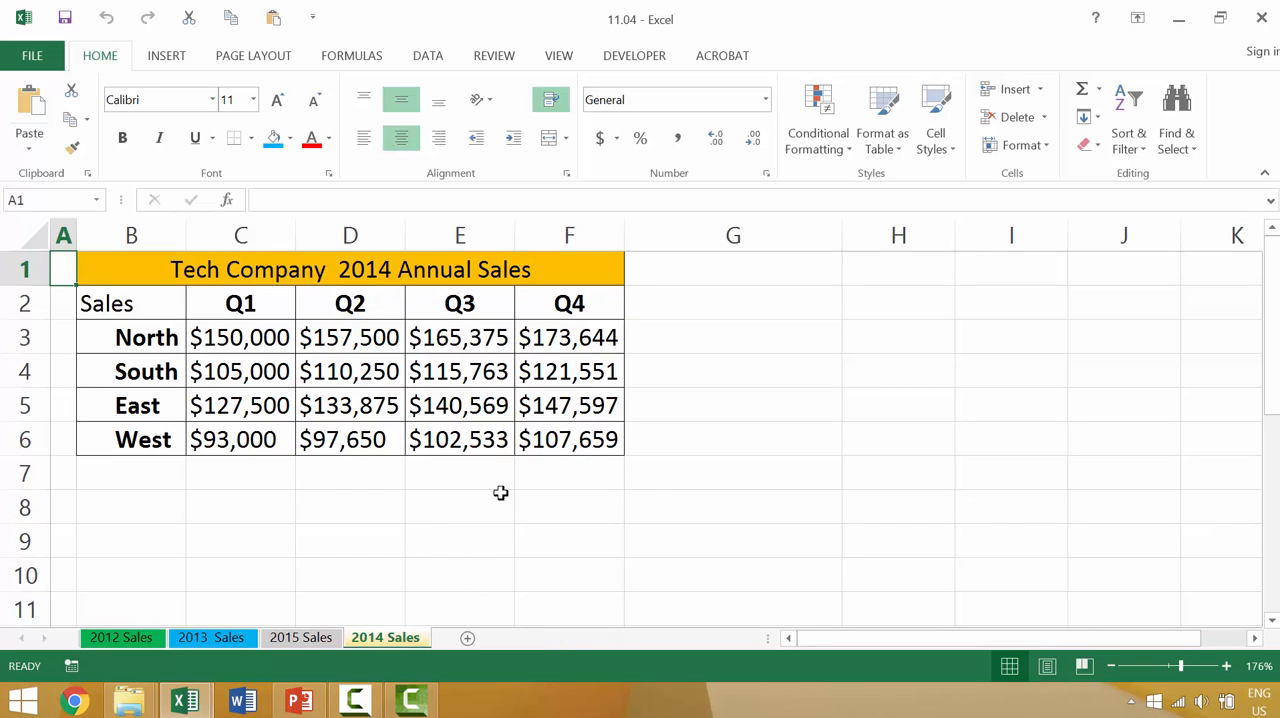
Step: Group all four yearly sales sheets, and ungroup them again by making only the 2015 Sales sheet active
left_click(330, 640, "ctrl")
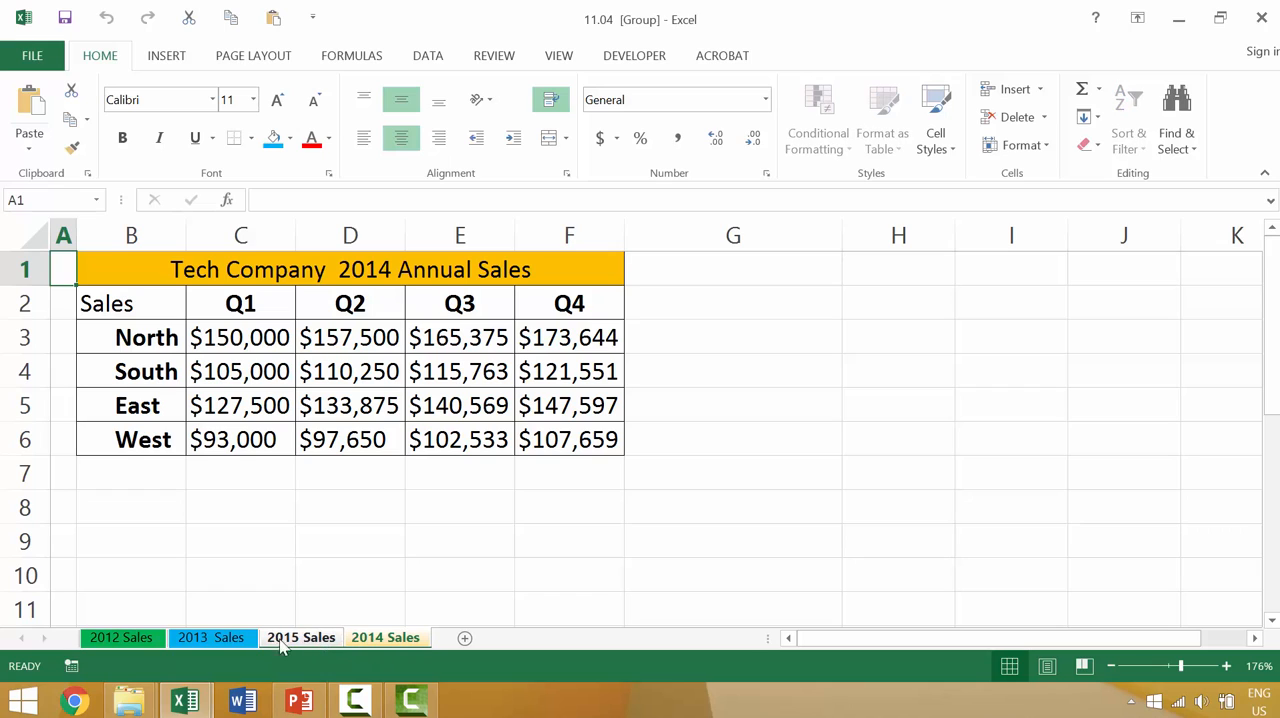
left_click(245, 640, "ctrl")
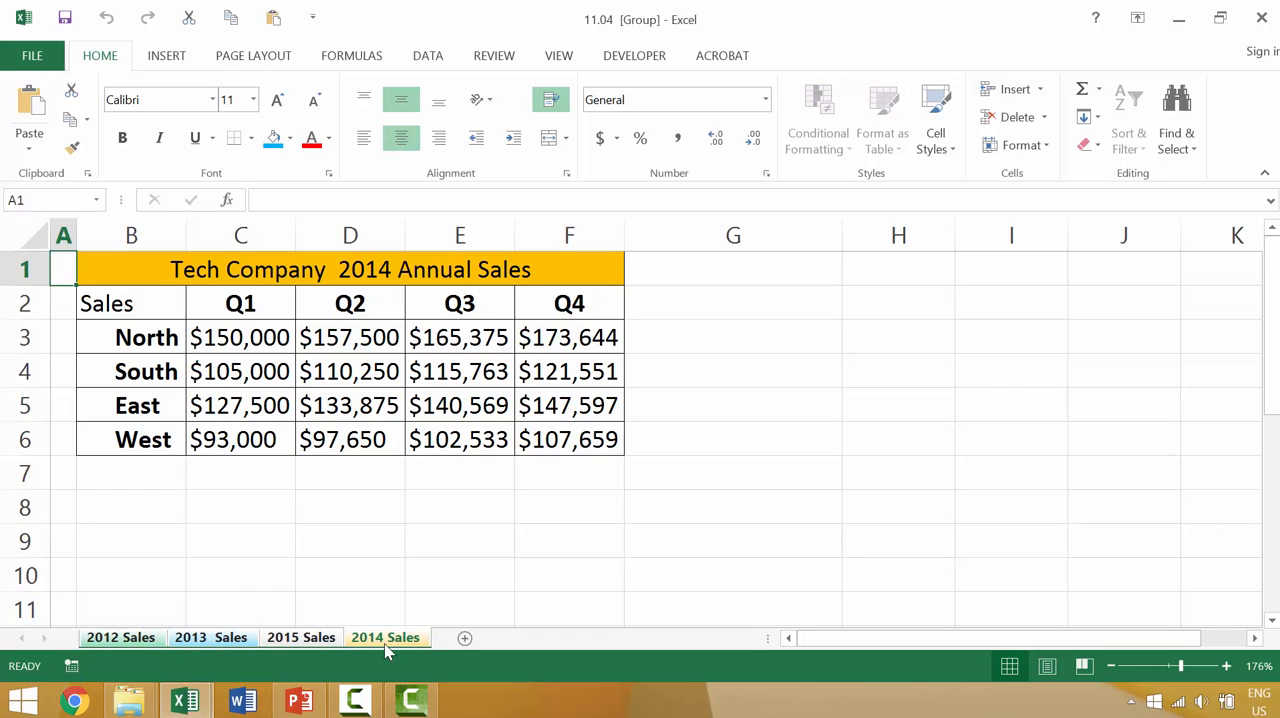
left_click(324, 640)
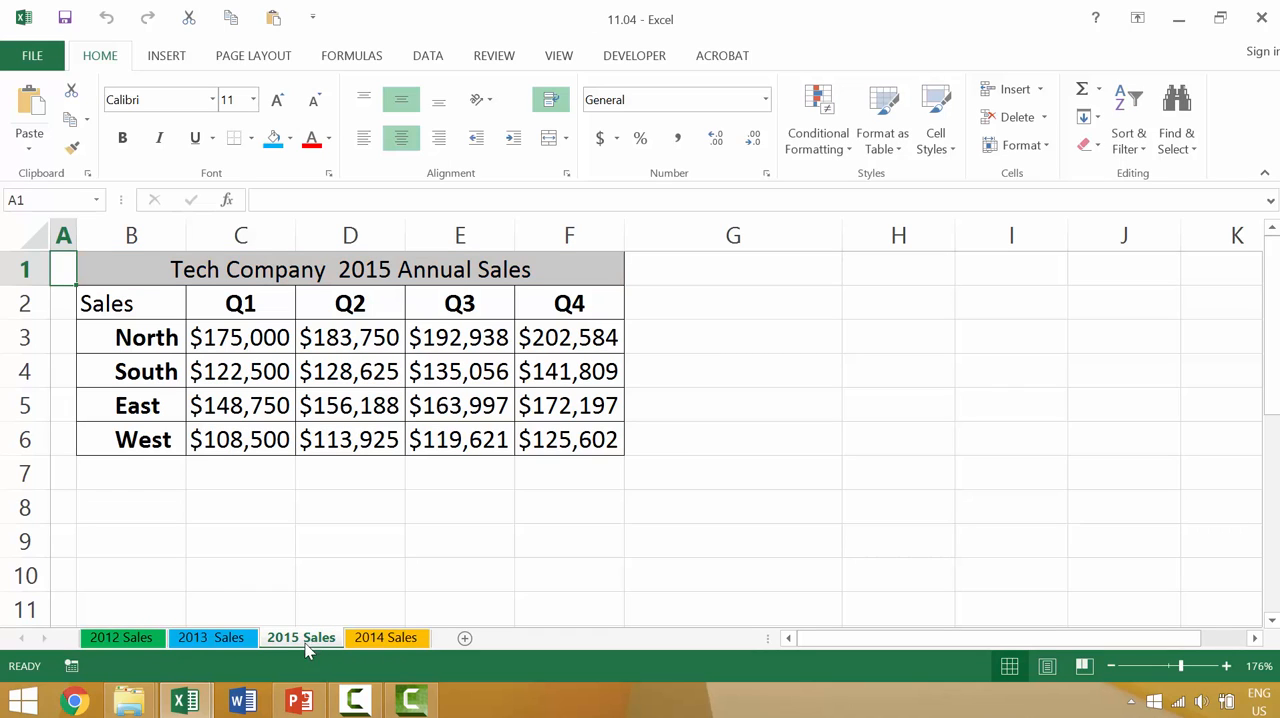
Step: Group the 2012, 2013 and 2015 Sales sheets, and move the 2014 Sales sheet ahead of 2015 Sales
left_click(136, 643)
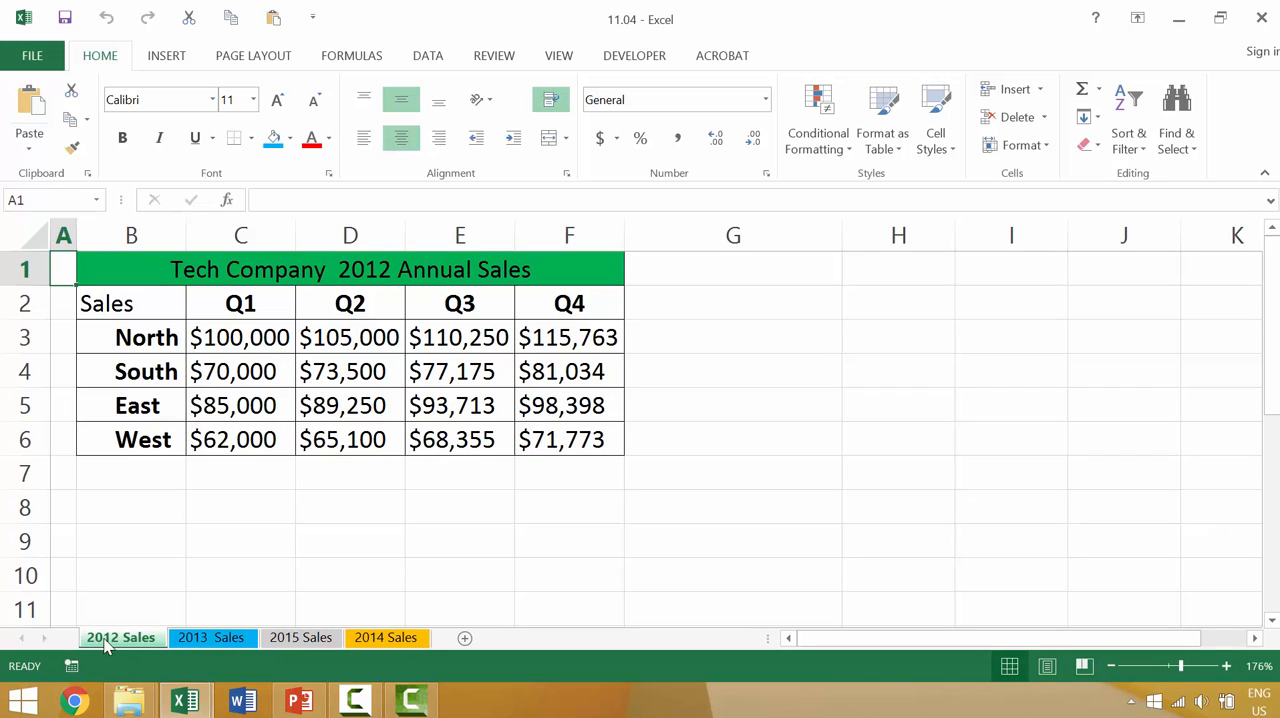
left_click(347, 638, "shift")
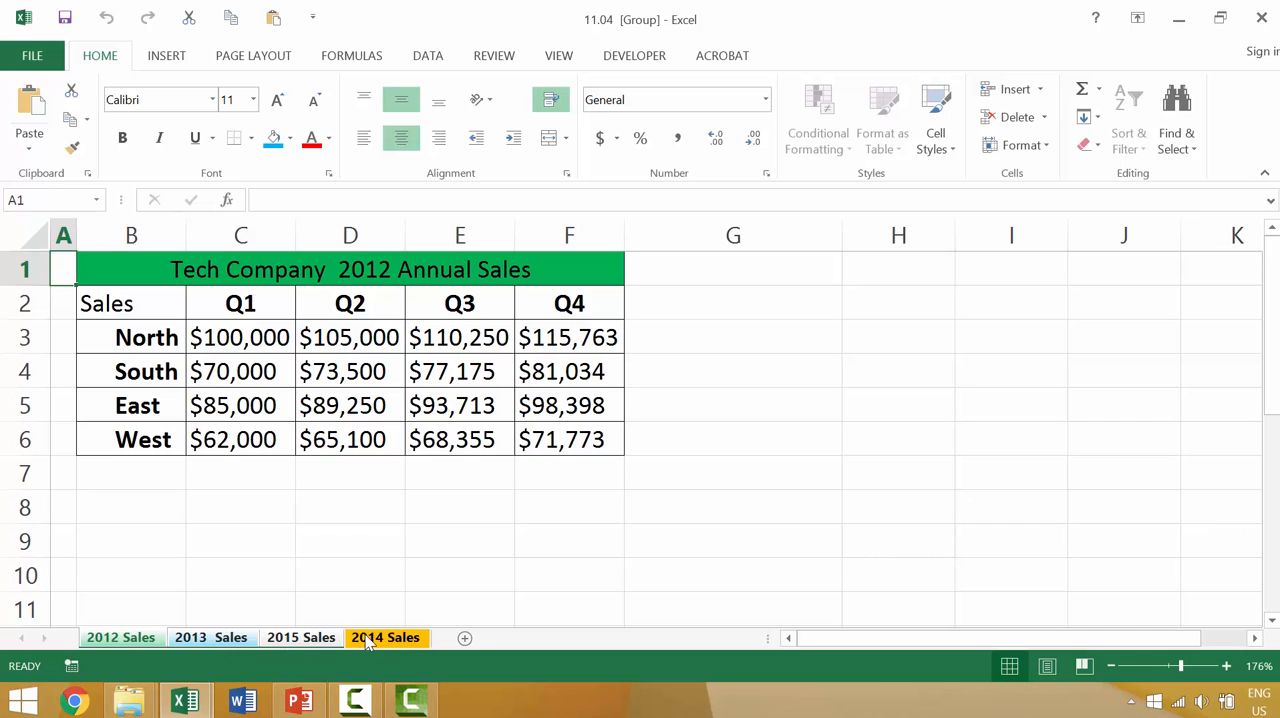
left_click_drag(367, 641, 258, 640)
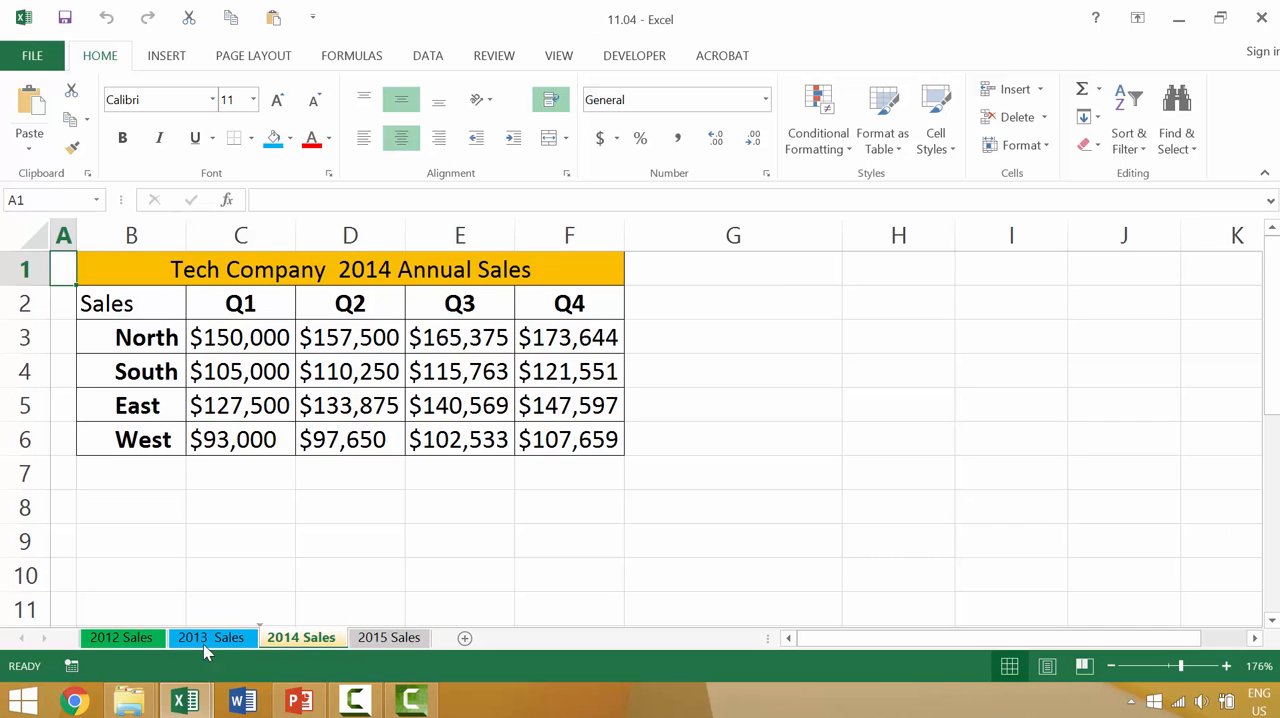
Step: Go through the 2012, 2013, 2014 and 2015 Sales sheets in order to view each year's table
left_click(145, 644)
left_click(216, 638)
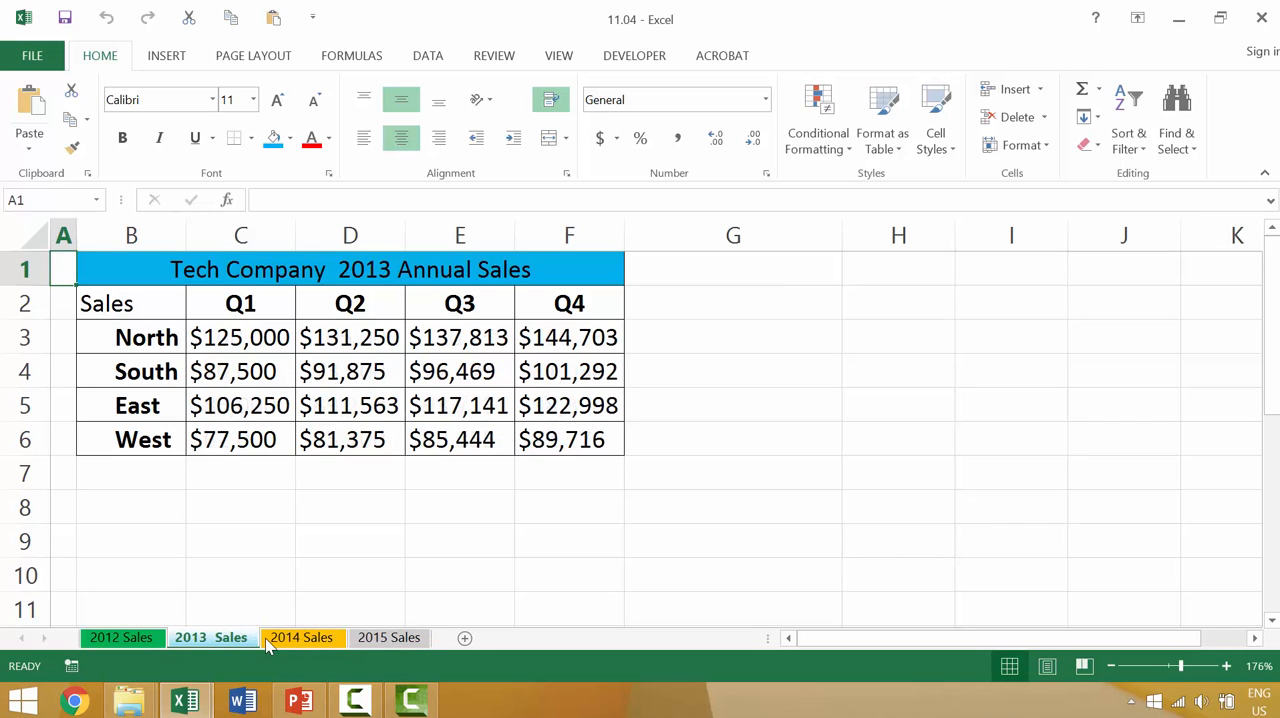
left_click(300, 642)
left_click(368, 643)
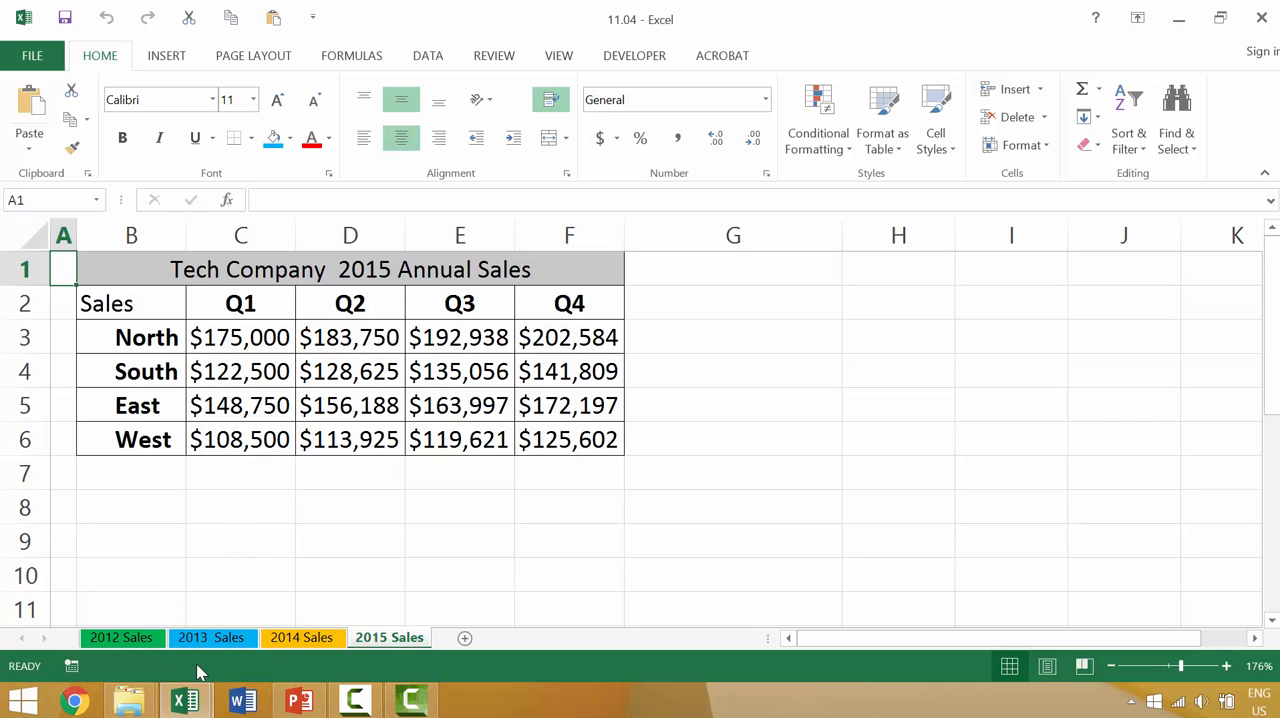
left_click(139, 642)
left_click(223, 637)
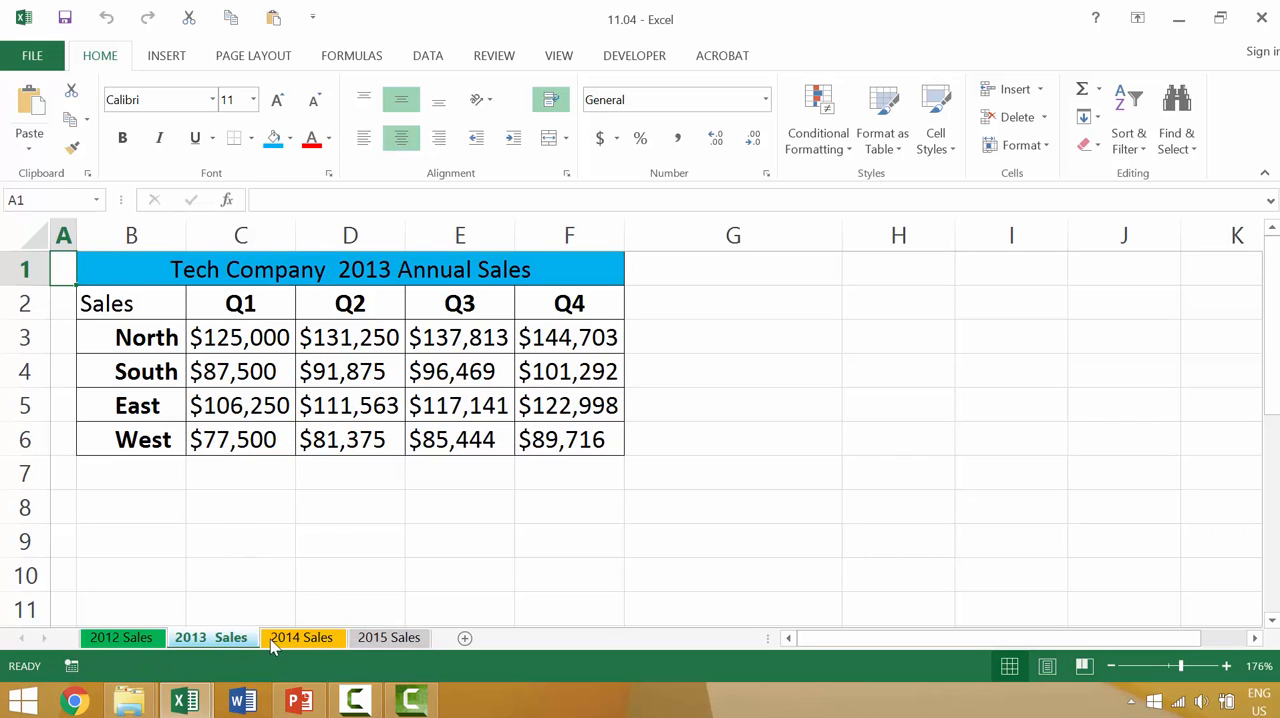
left_click(296, 642)
left_click(385, 640)
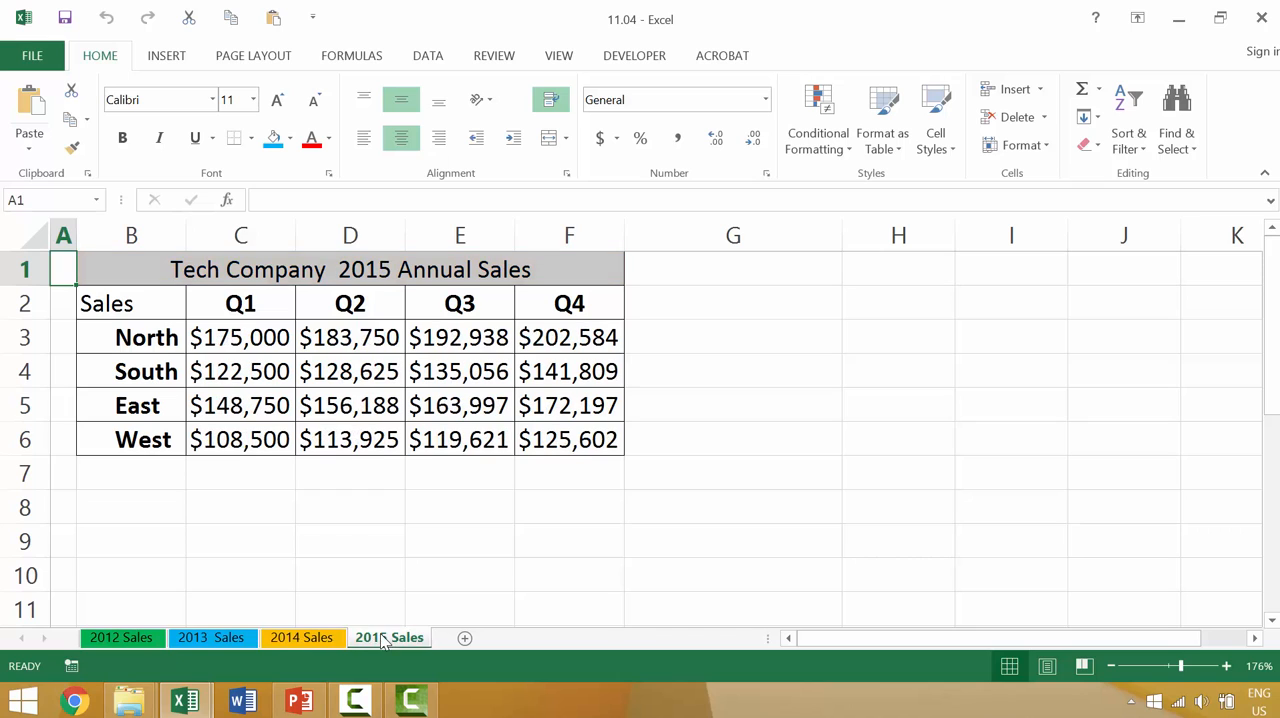
Step: Group the 2012, 2013 and 2014 Sales sheets, keeping 2012 Sales as the active one
left_click(145, 638)
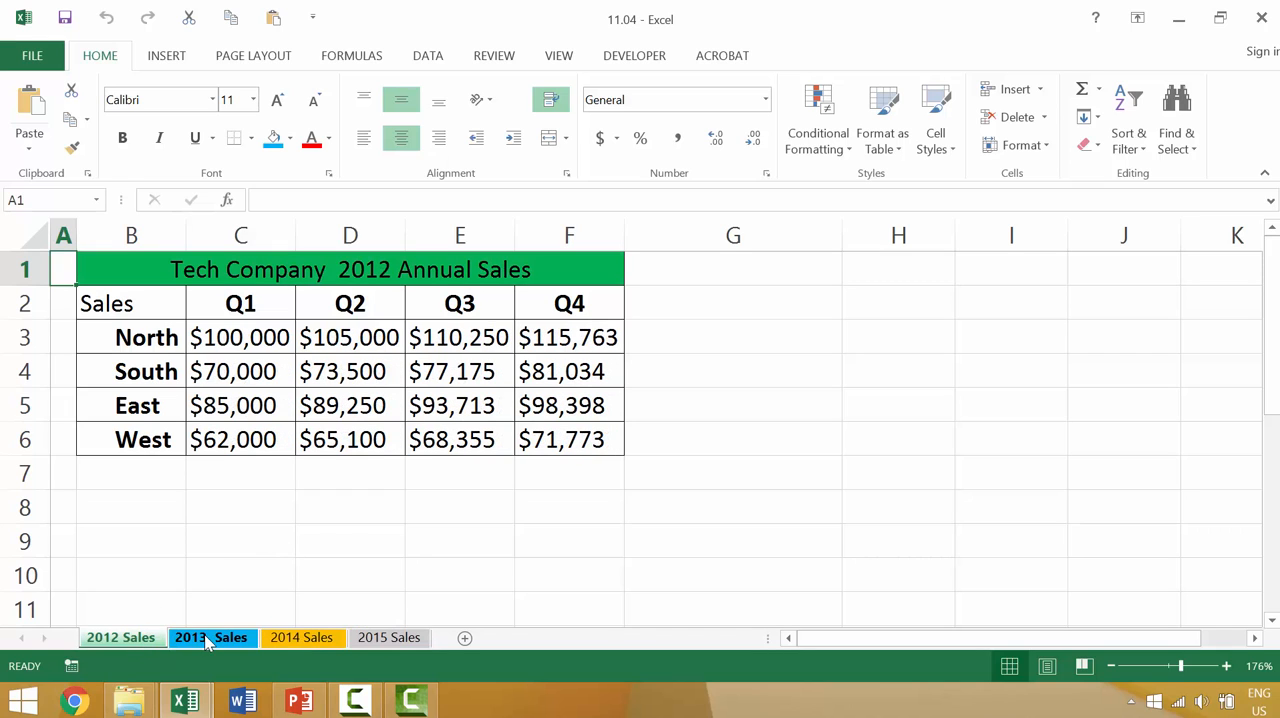
left_click(208, 638)
left_click(263, 640)
left_click(143, 641)
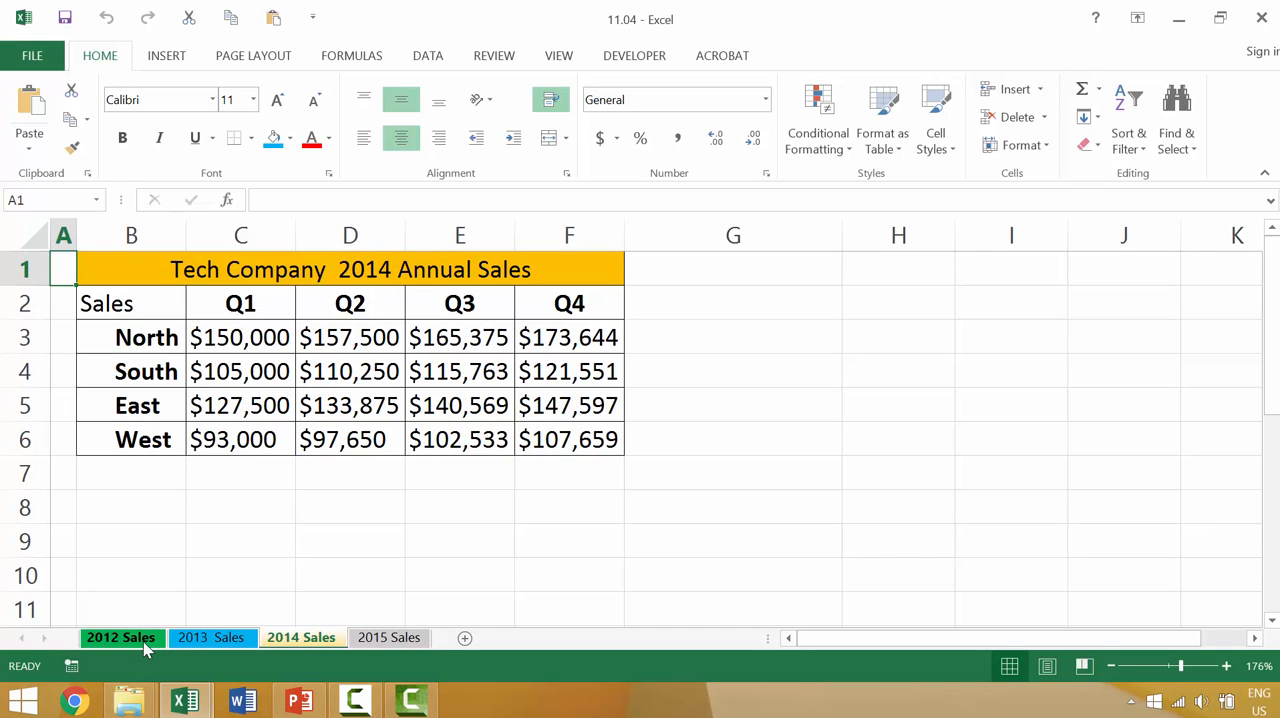
left_click(207, 638, "ctrl")
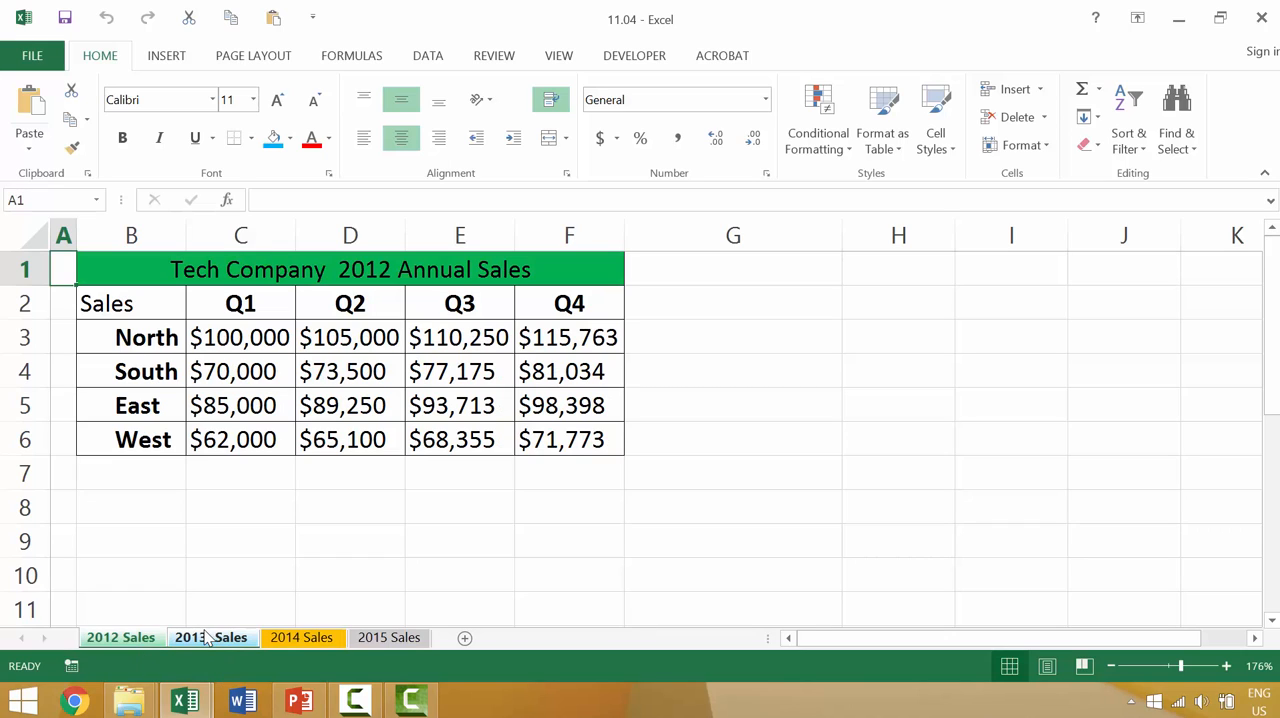
left_click(278, 641, "ctrl")
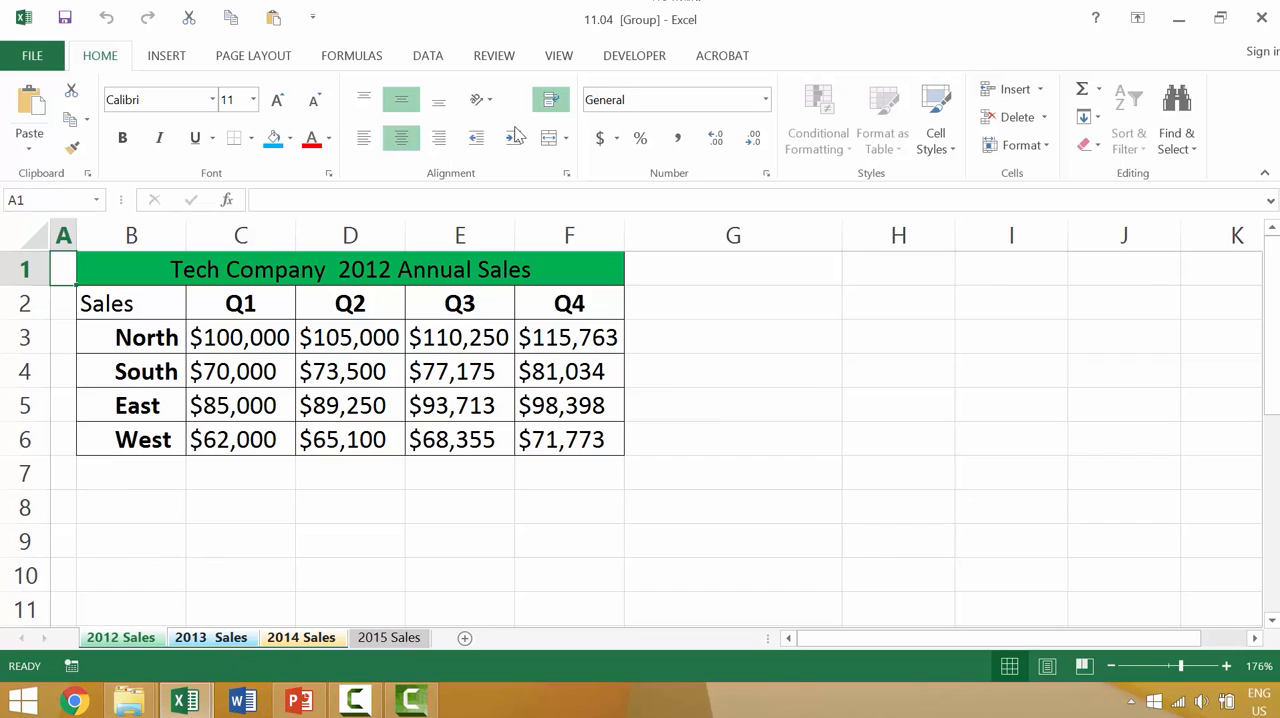
Step: Color the North Q1 figure in cell C3 red across the grouped sheets, and check it on the 2013 and 2014 sheets
left_click(245, 336)
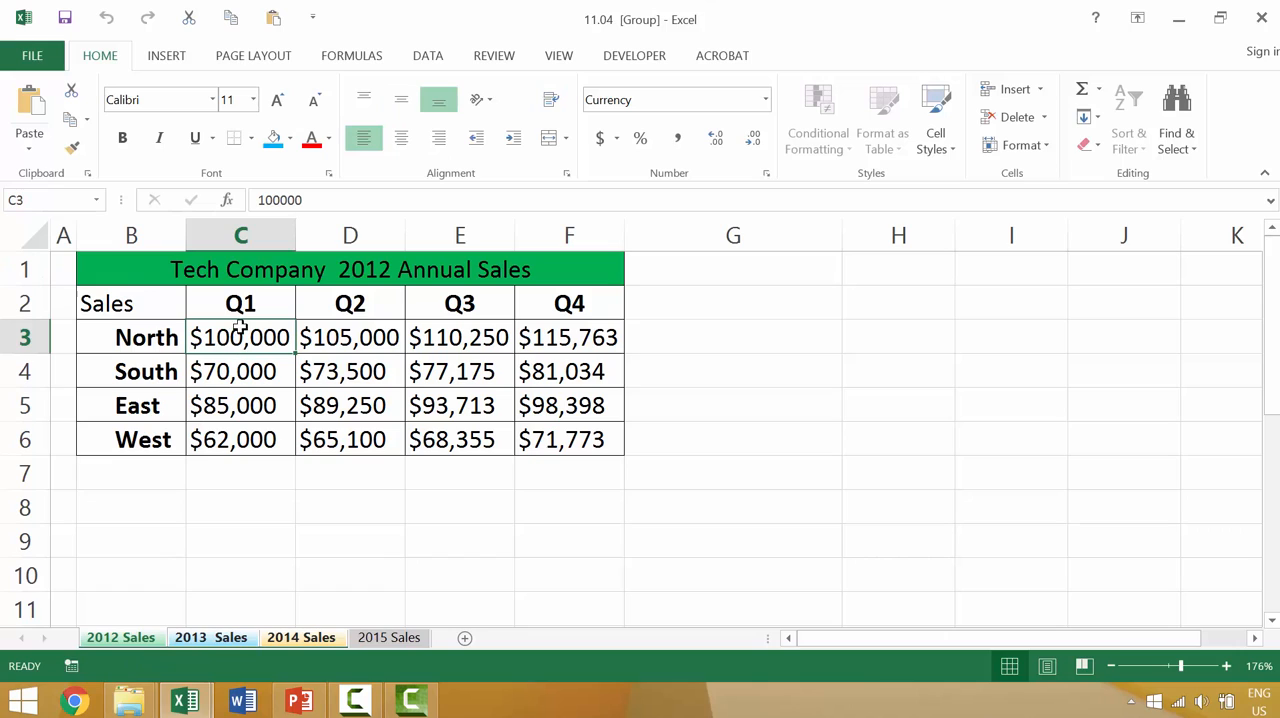
left_click(311, 138)
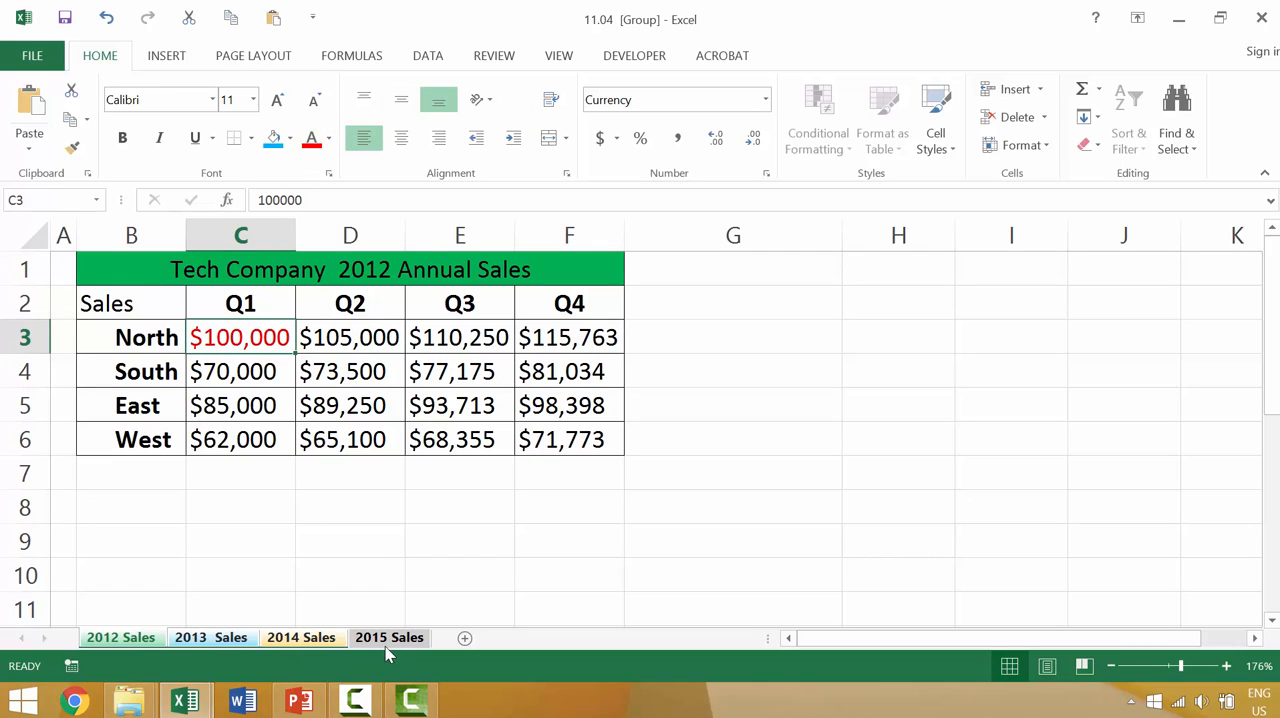
left_click(200, 641)
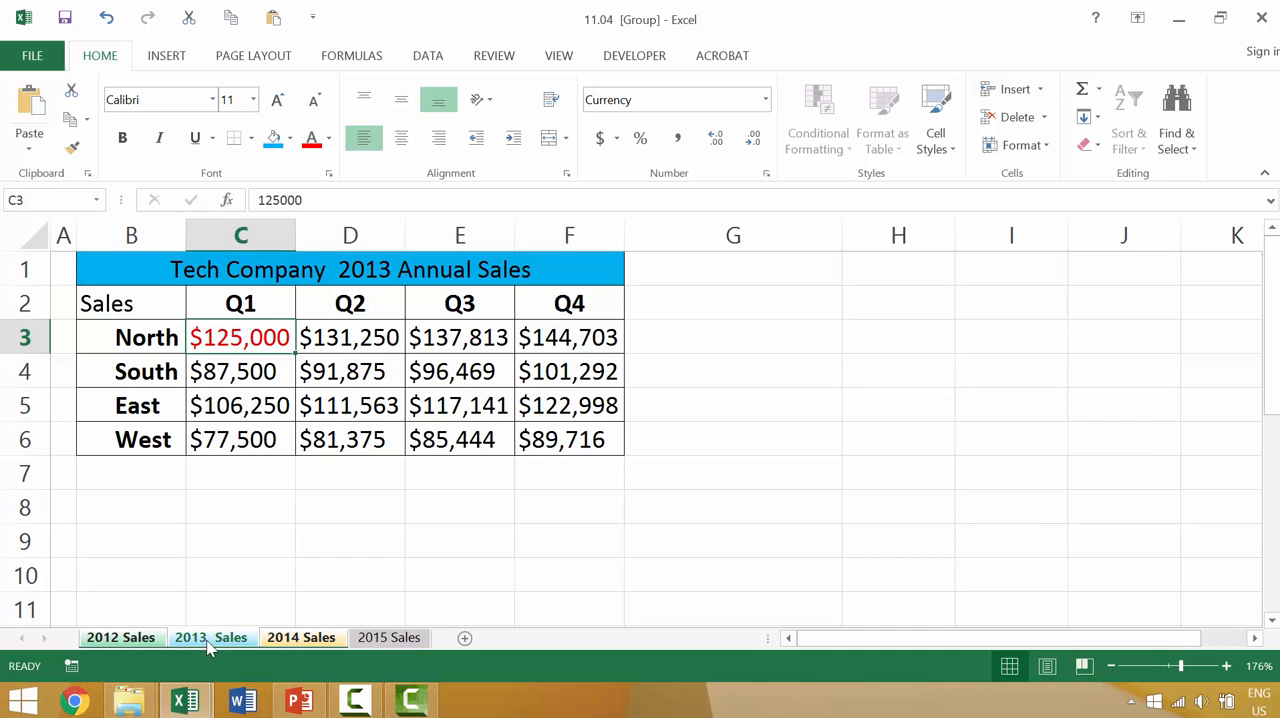
left_click(277, 643)
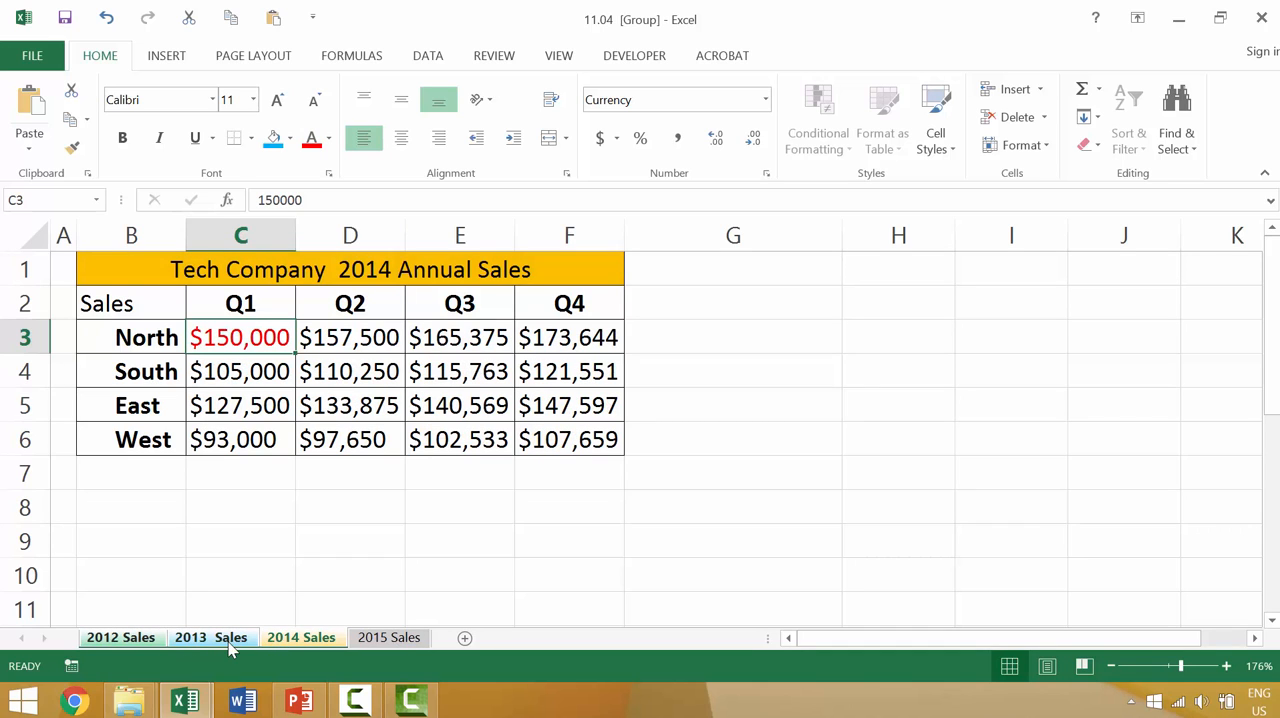
left_click(230, 647)
left_click(146, 646)
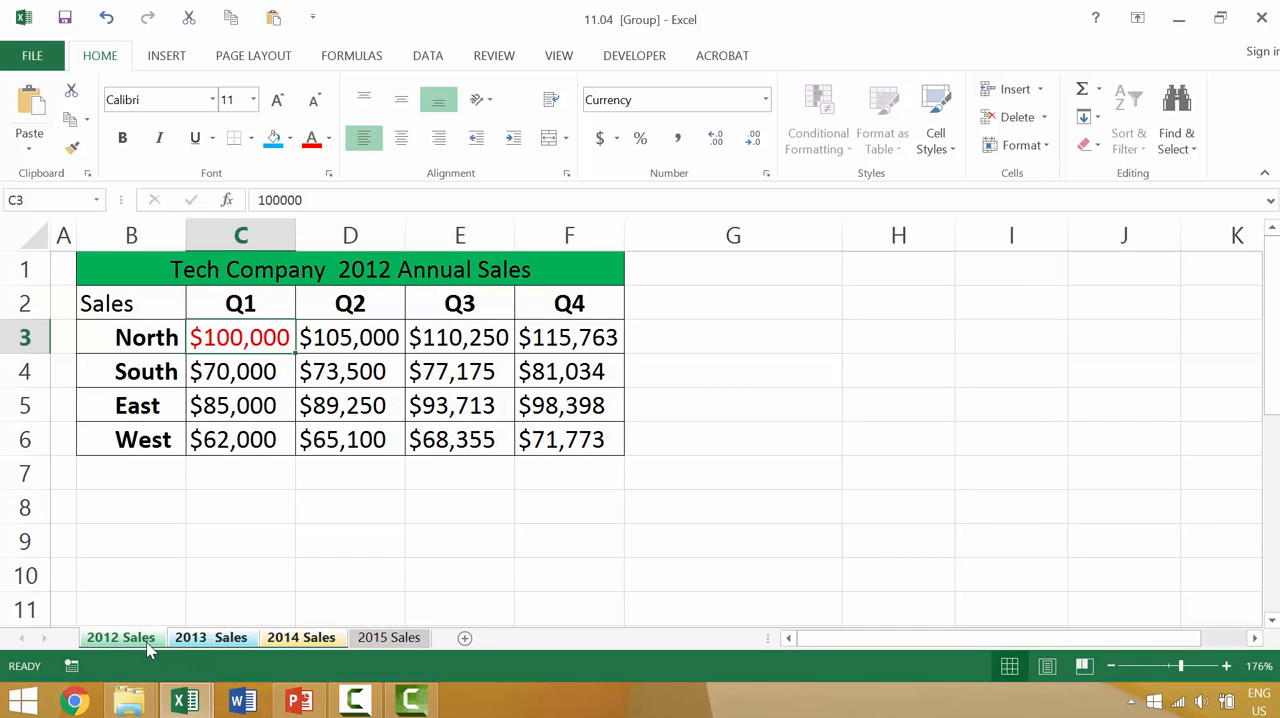
Step: Check the North Q1 cell on the 2015 Sales sheet, and group that sheet with 2014 Sales and 2013 Sales
left_click(388, 640)
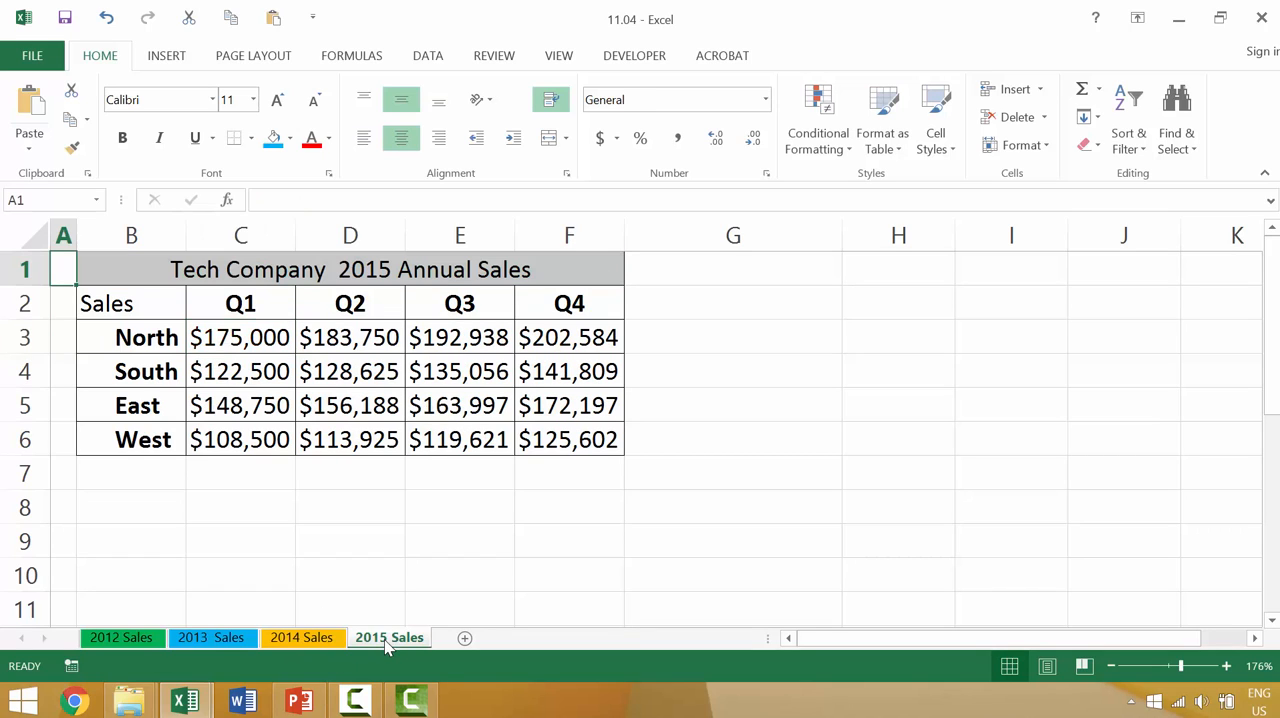
left_click(240, 337)
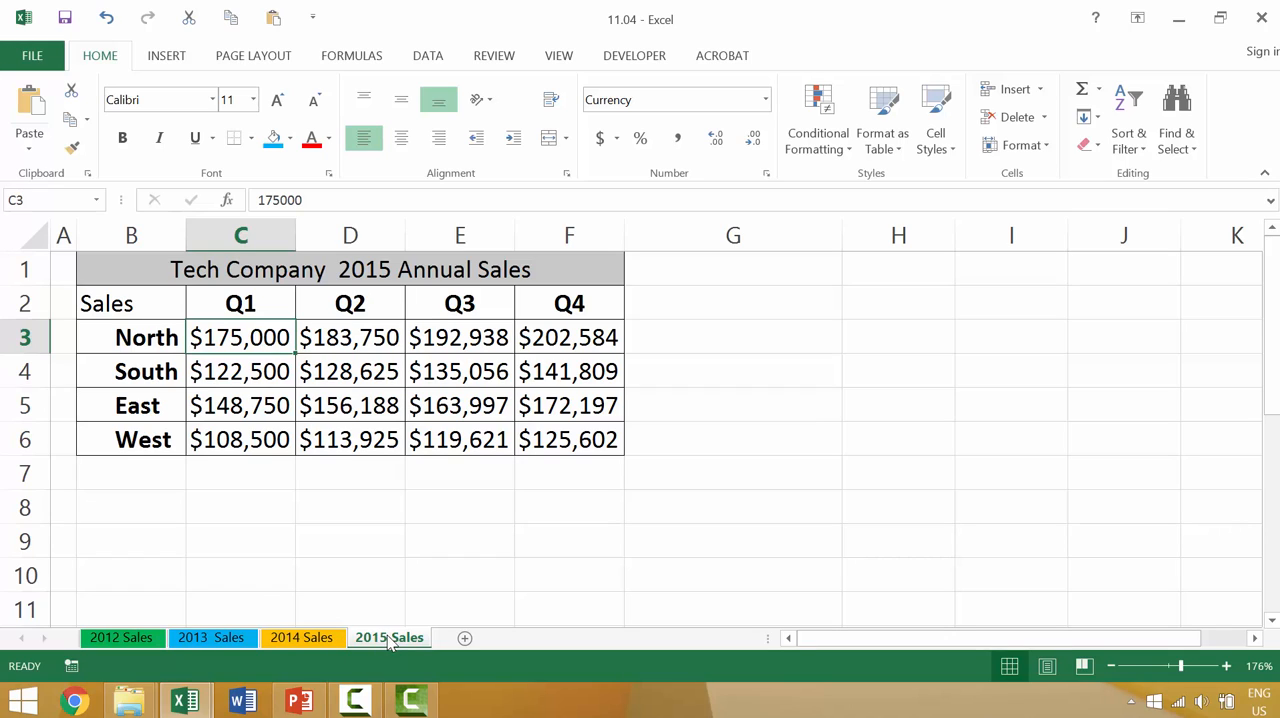
left_click(292, 640, "ctrl")
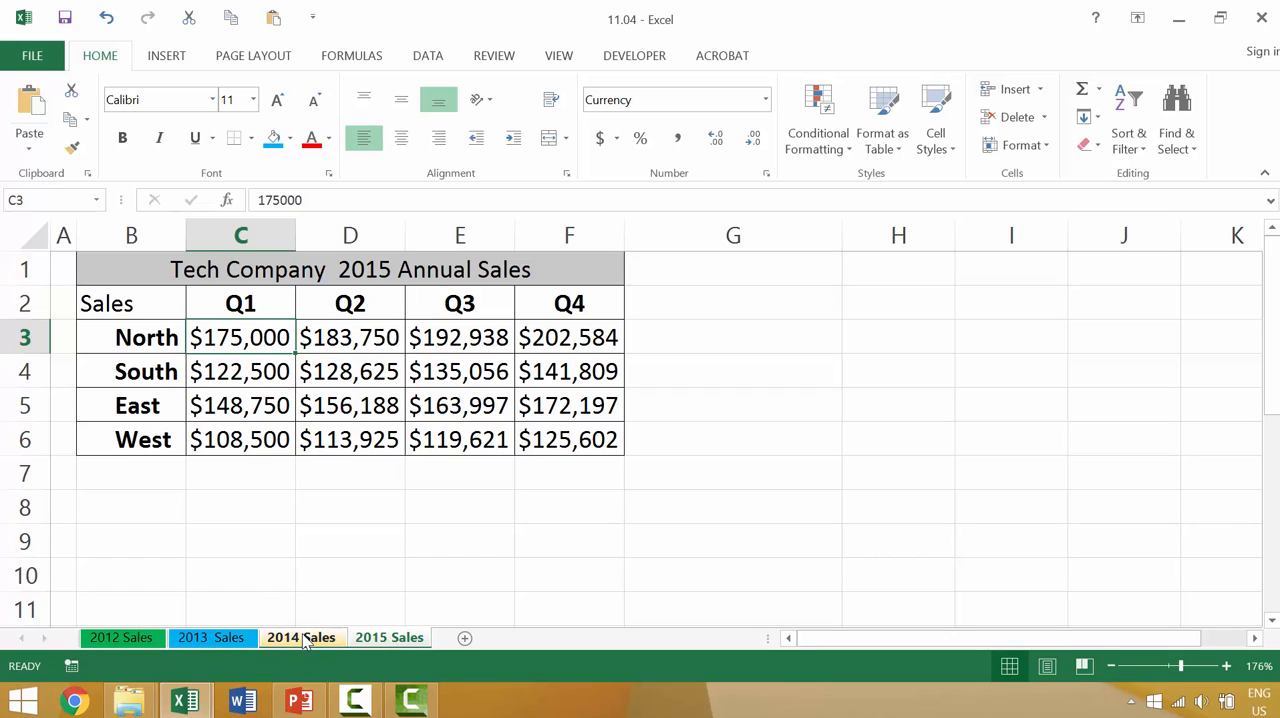
left_click(206, 638, "ctrl")
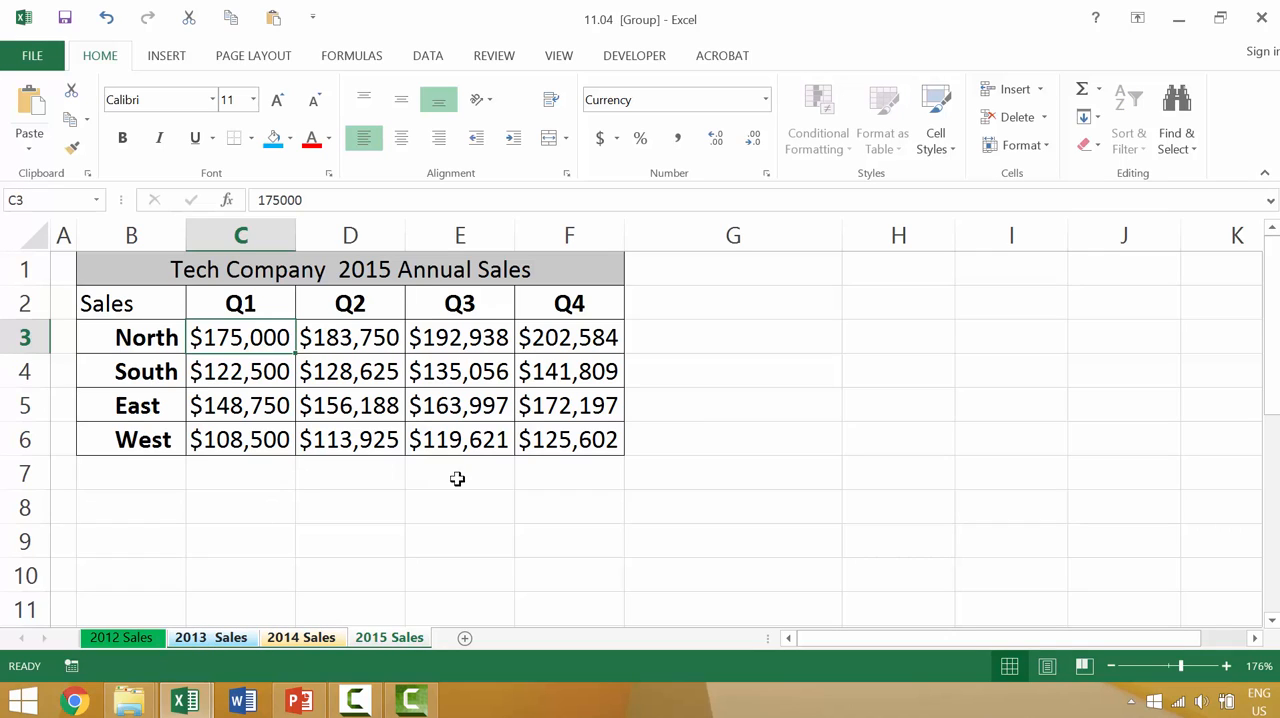
Step: Enter "write whatever we want here..." in cell B8 of the grouped sheets, and ungroup them by switching to 2012 Sales
left_click(146, 508)
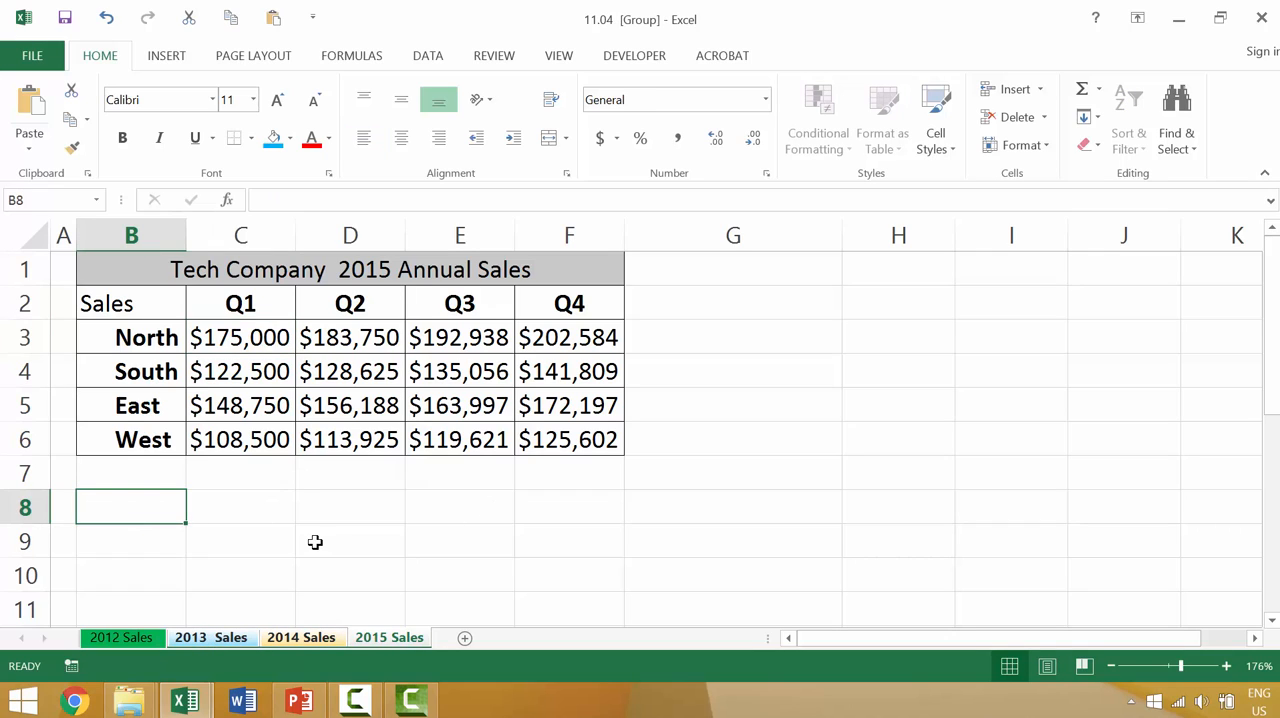
type("write ")
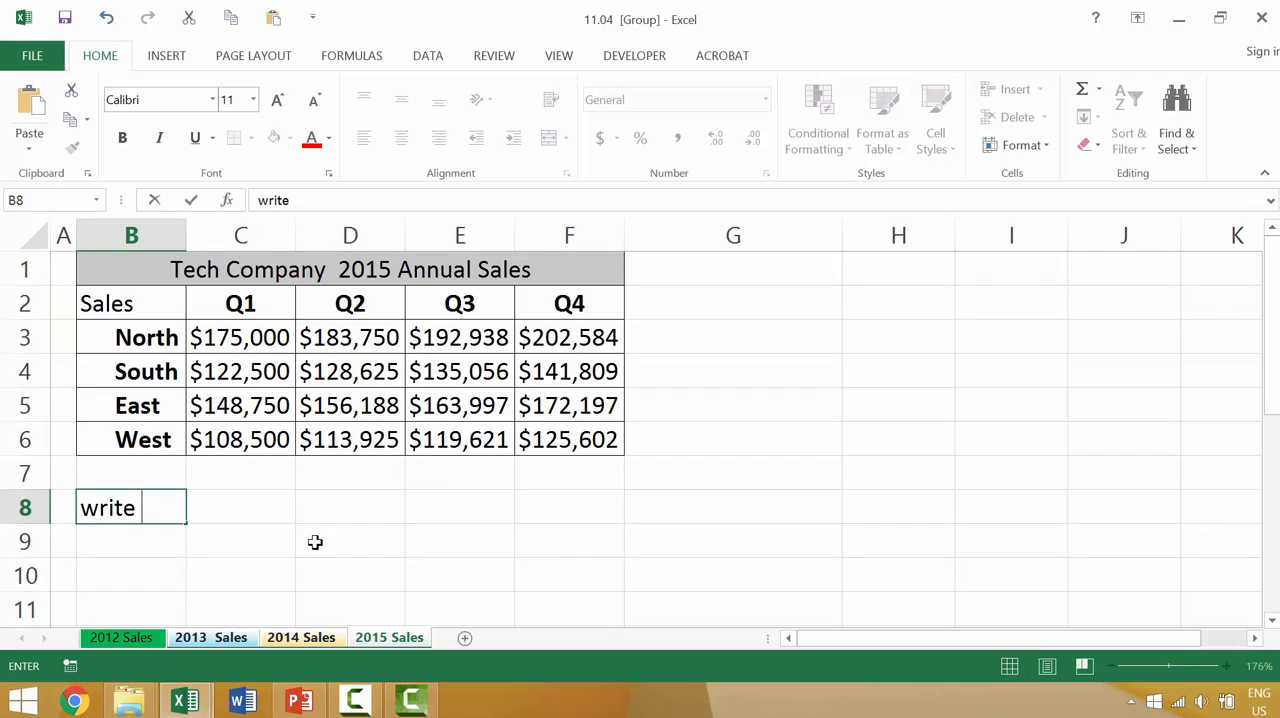
type("whatever we want here...")
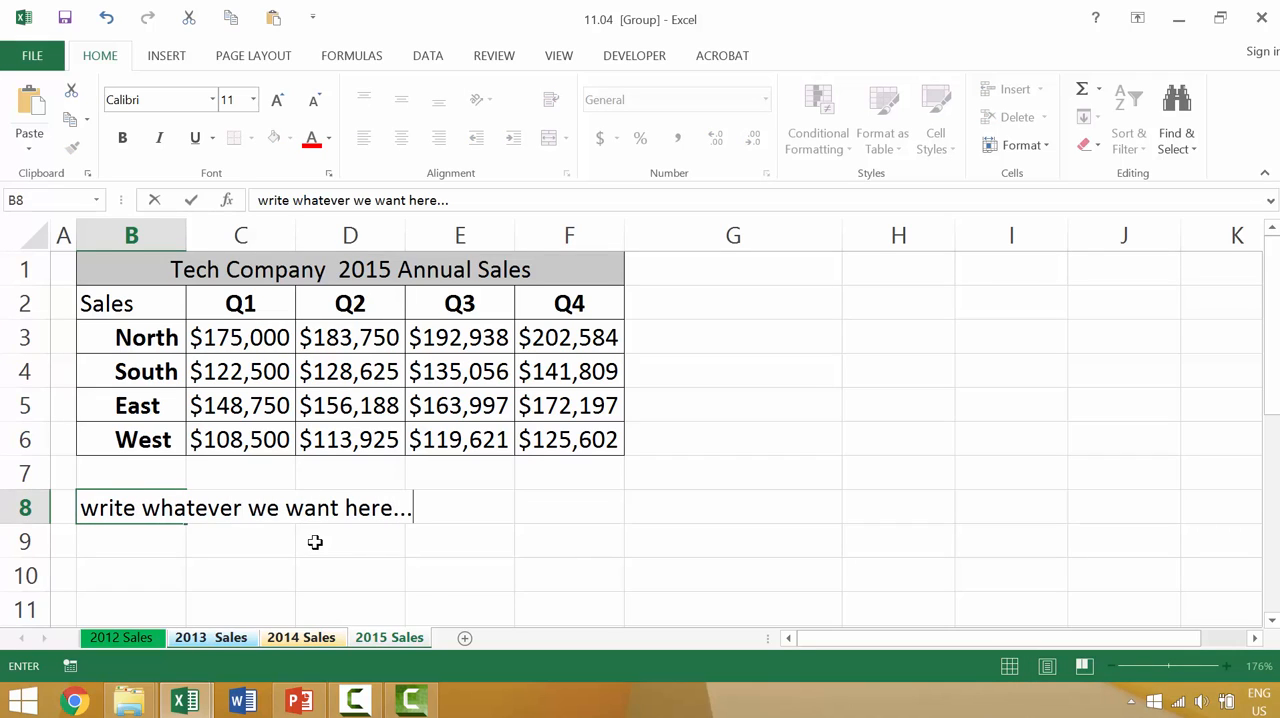
left_click(110, 637)
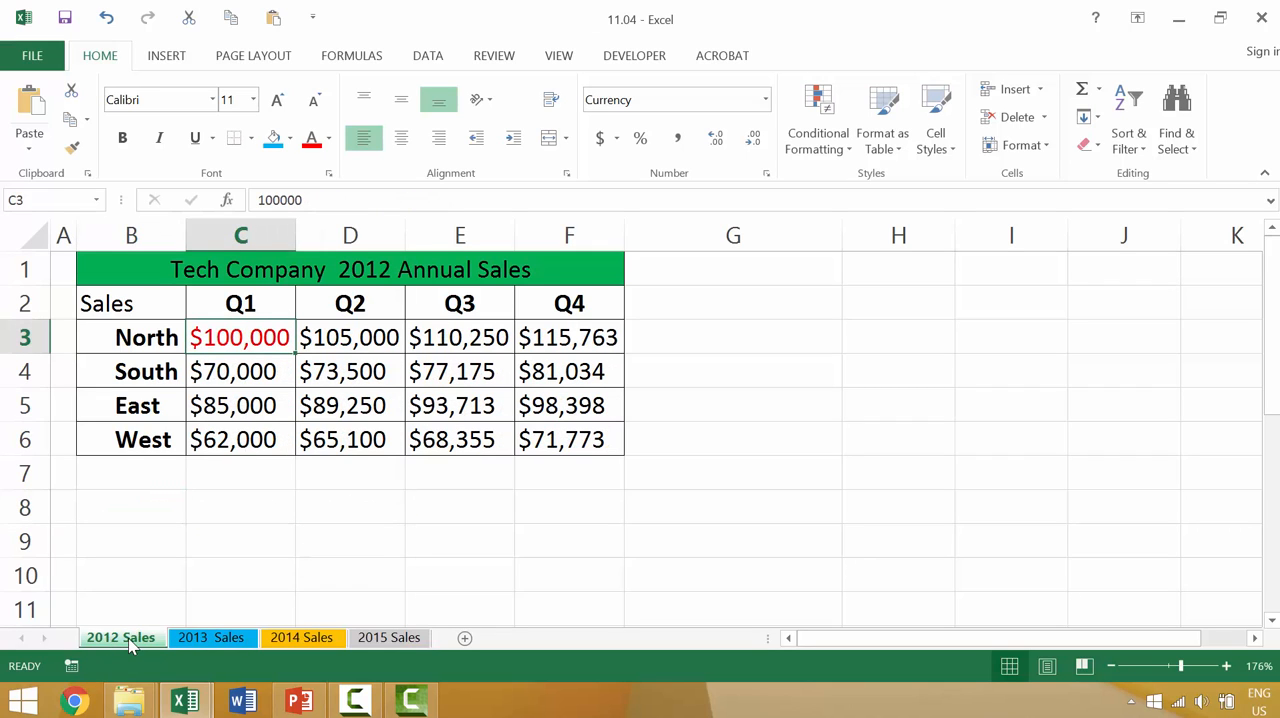
Step: Compare cell B8 on the 2012, 2013, 2014 and 2015 Sales sheets to see which ones received the text
left_click(211, 637, "ctrl")
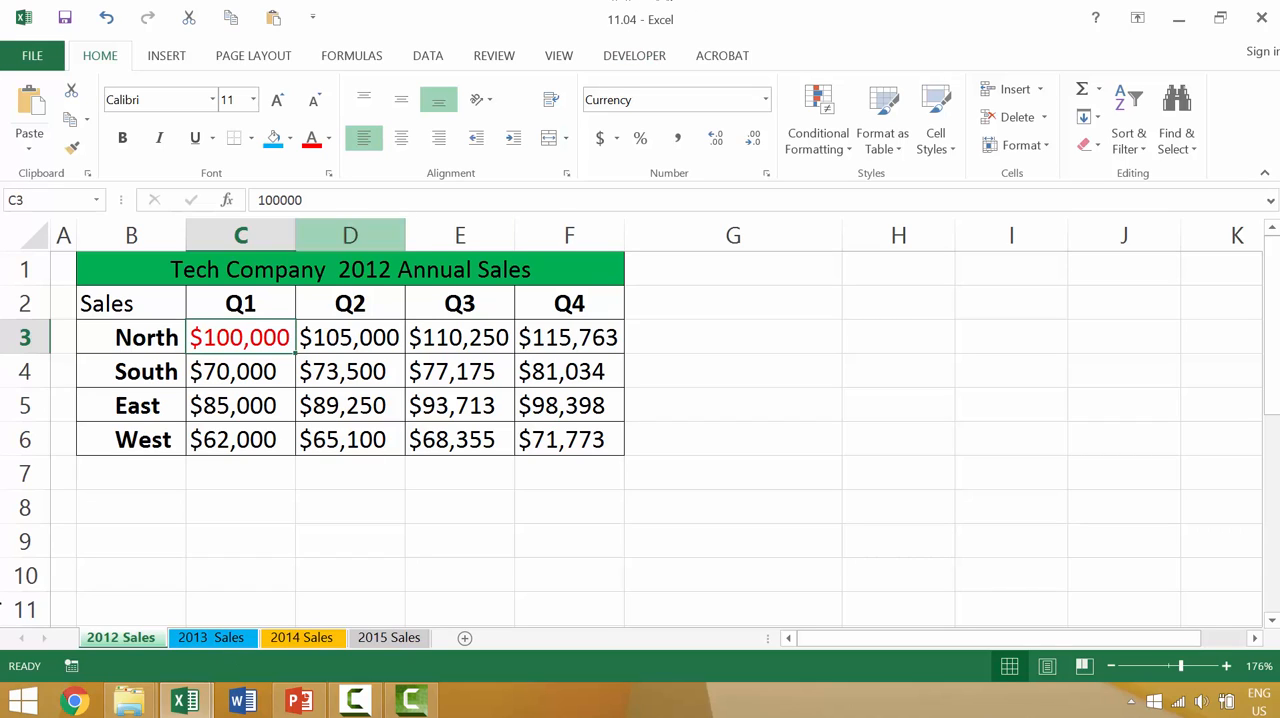
left_click(125, 505)
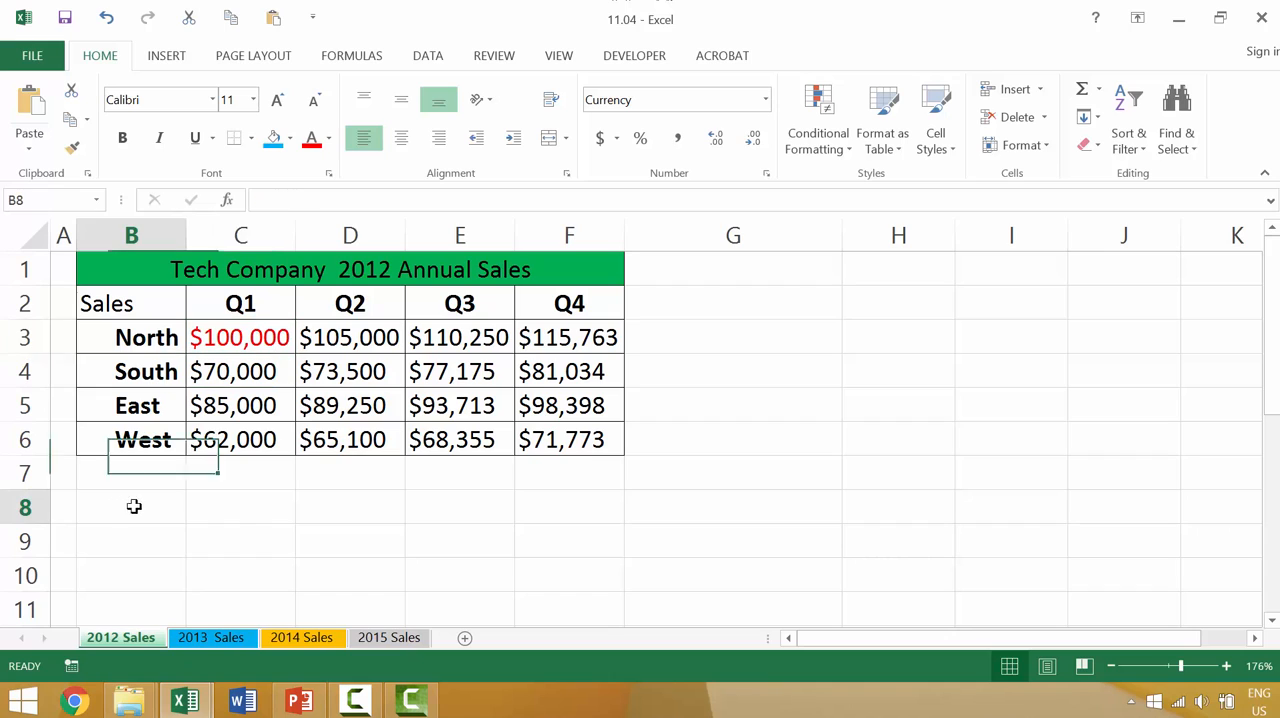
left_click(229, 647)
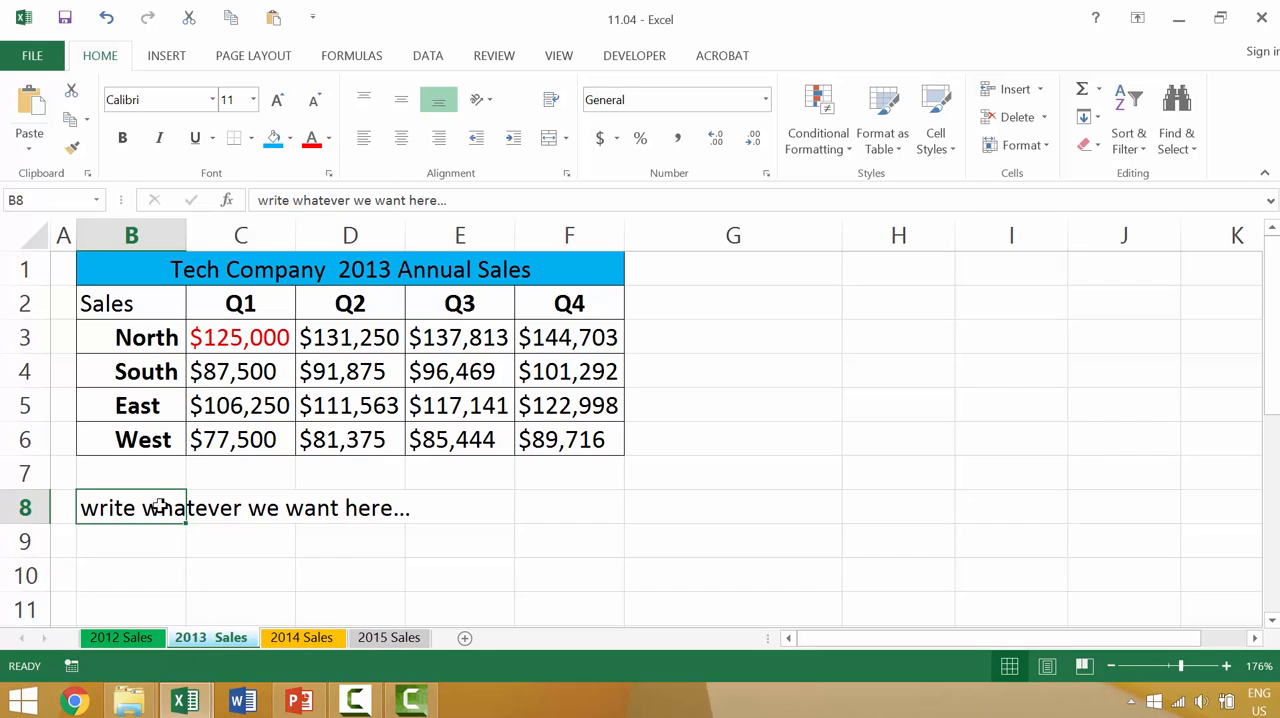
left_click(288, 643)
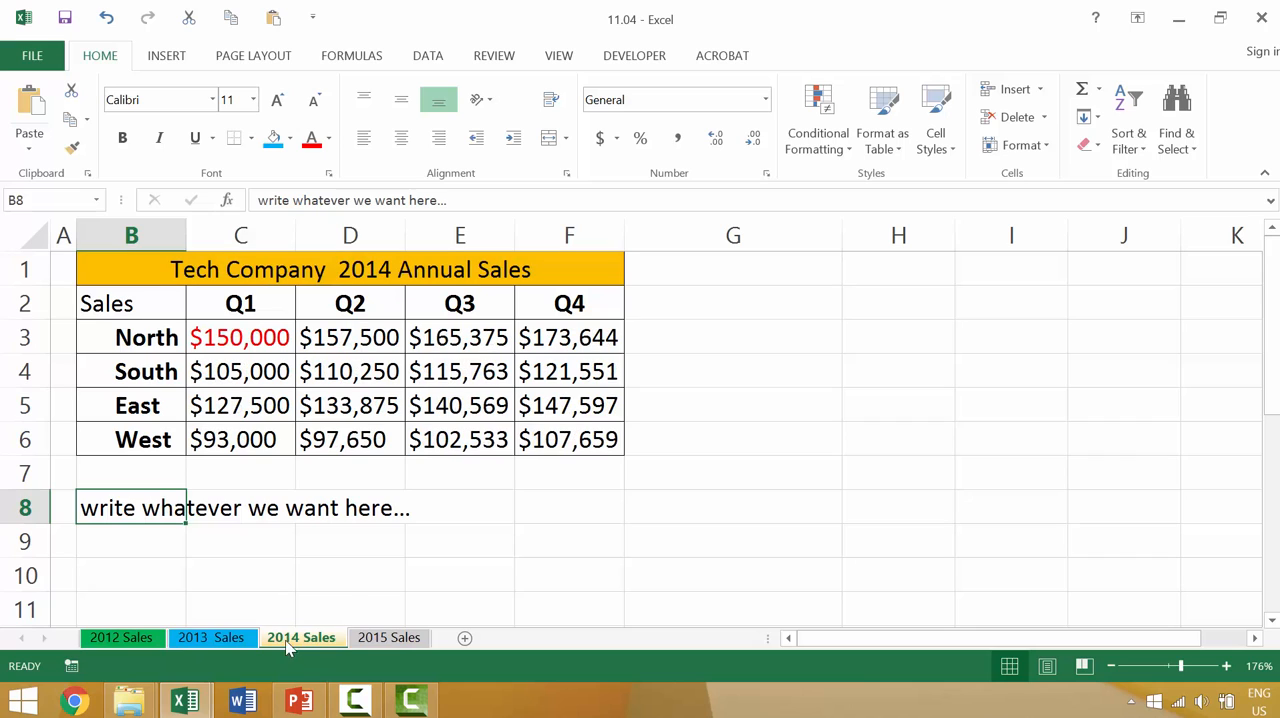
left_click(371, 646)
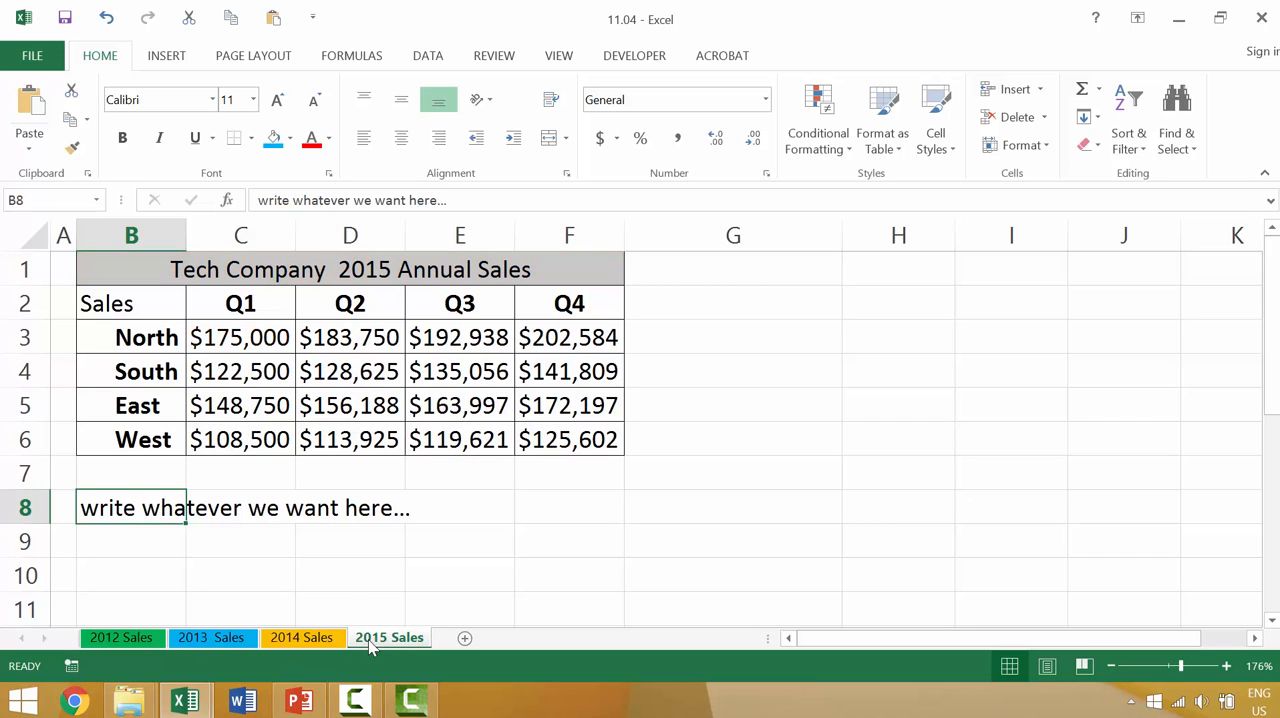
left_click(214, 645)
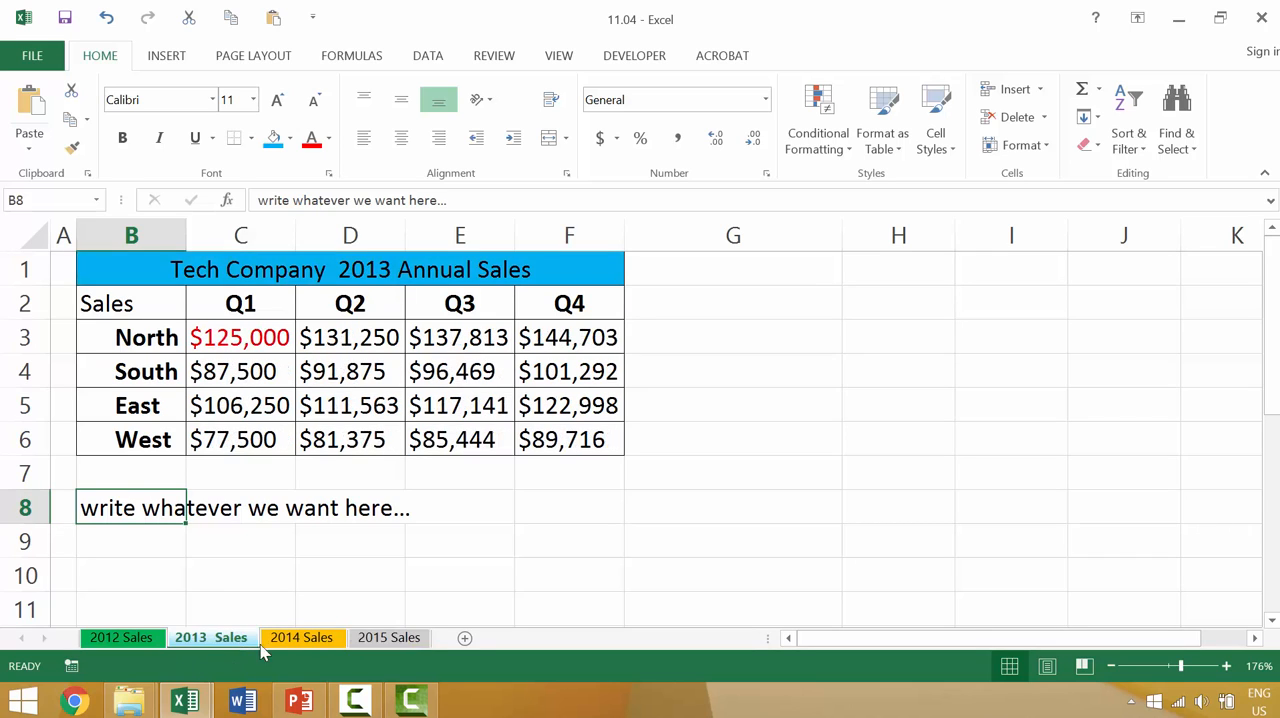
Step: Starting from the 2012 Sales sheet, add 2013 Sales and 2014 Sales to form a sheet group
left_click(130, 642)
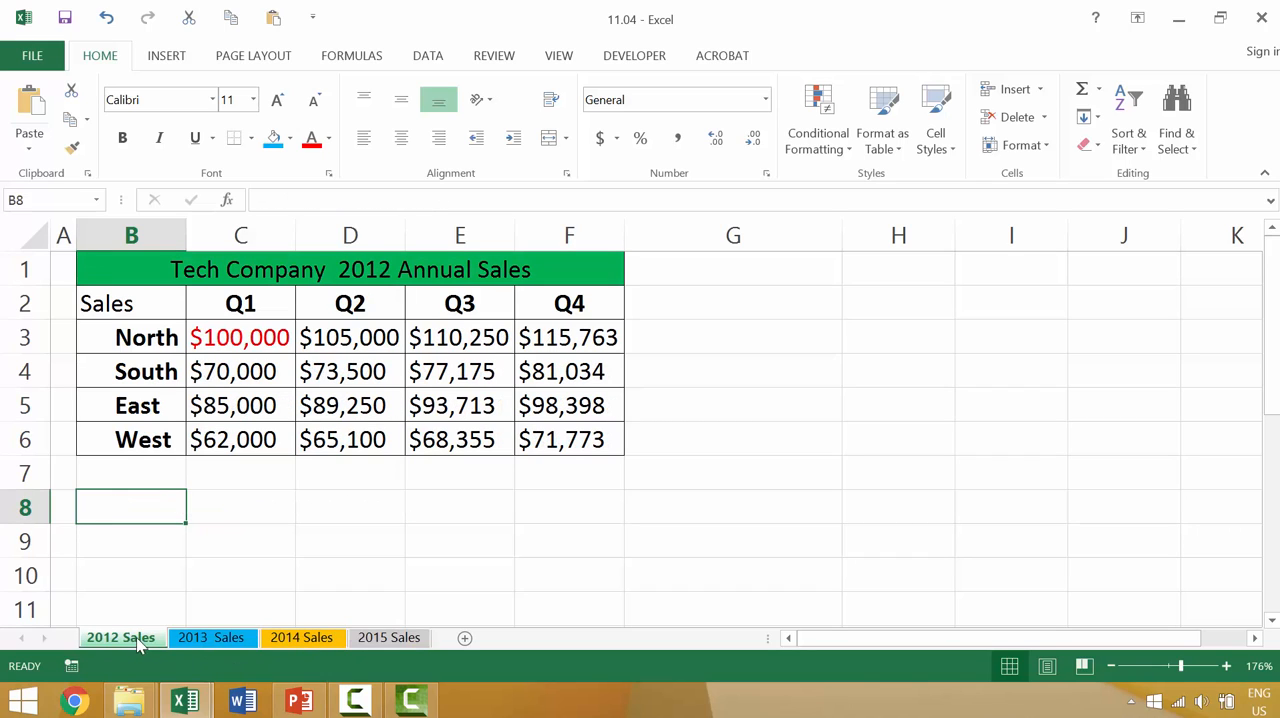
left_click(225, 641, "ctrl")
left_click(304, 639, "ctrl")
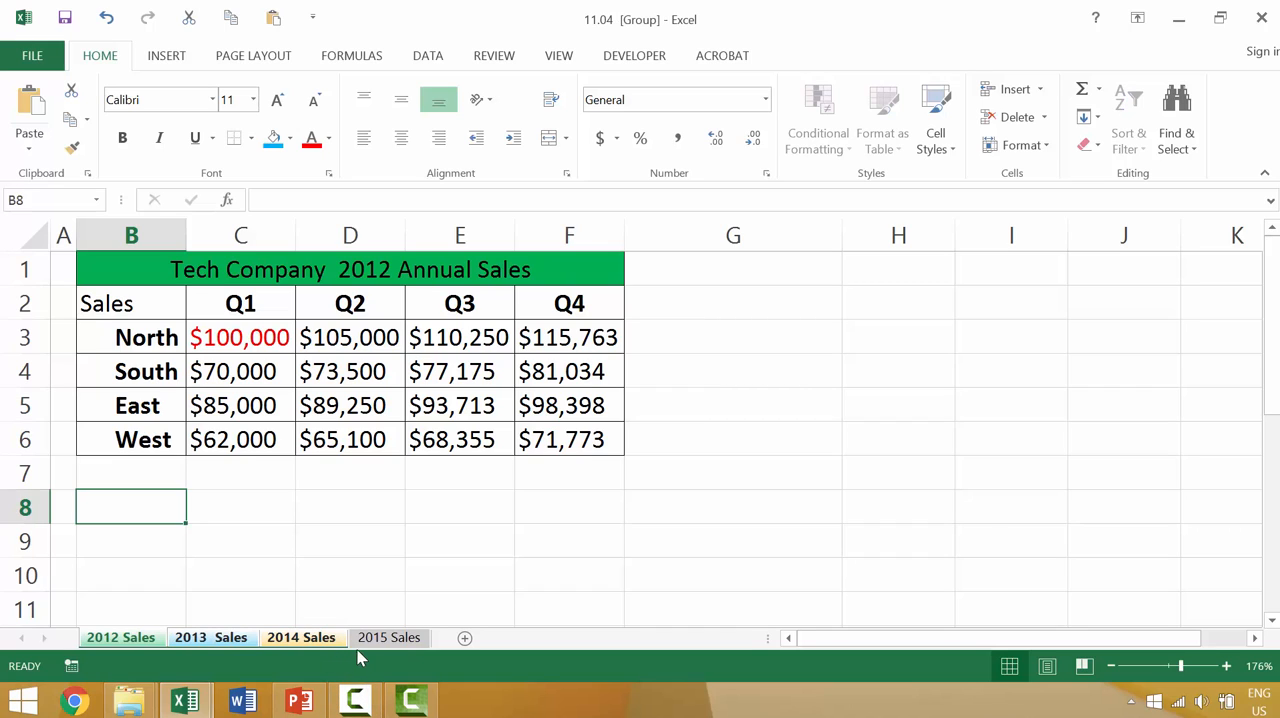
Step: Examine which insert commands, including the illustration options, are available while the sheets are grouped
left_click(166, 56)
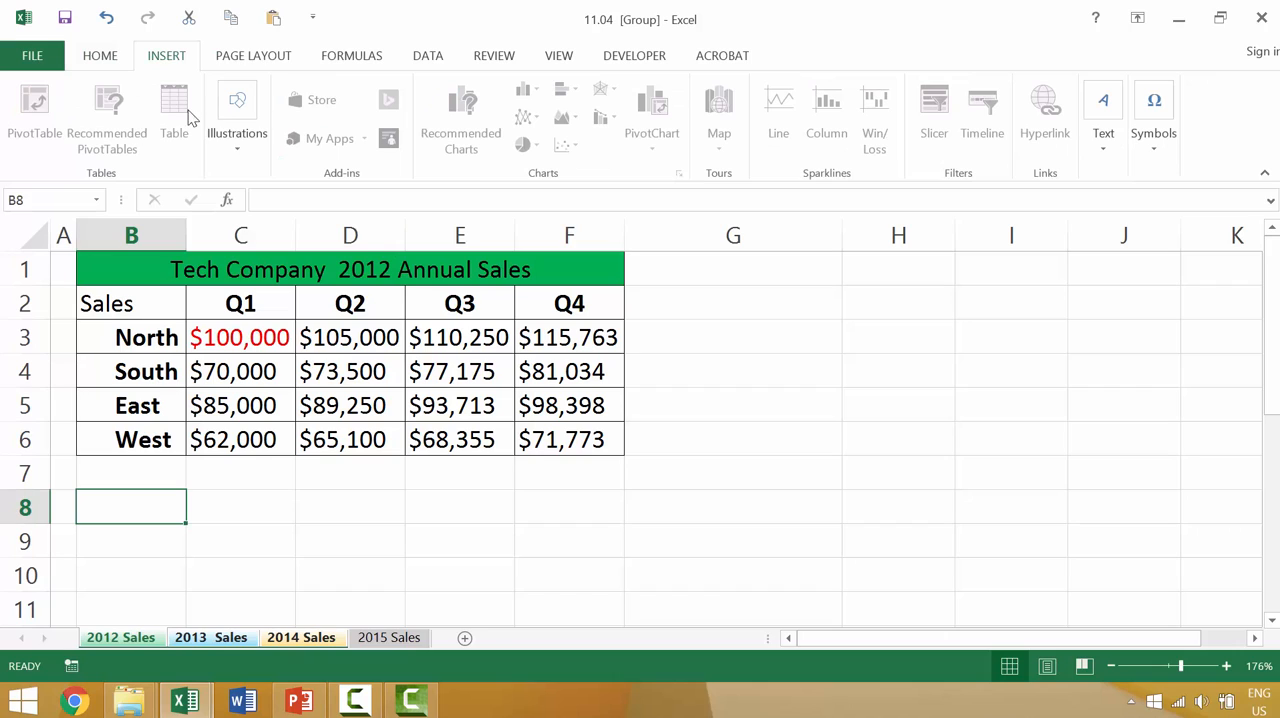
left_click(240, 143)
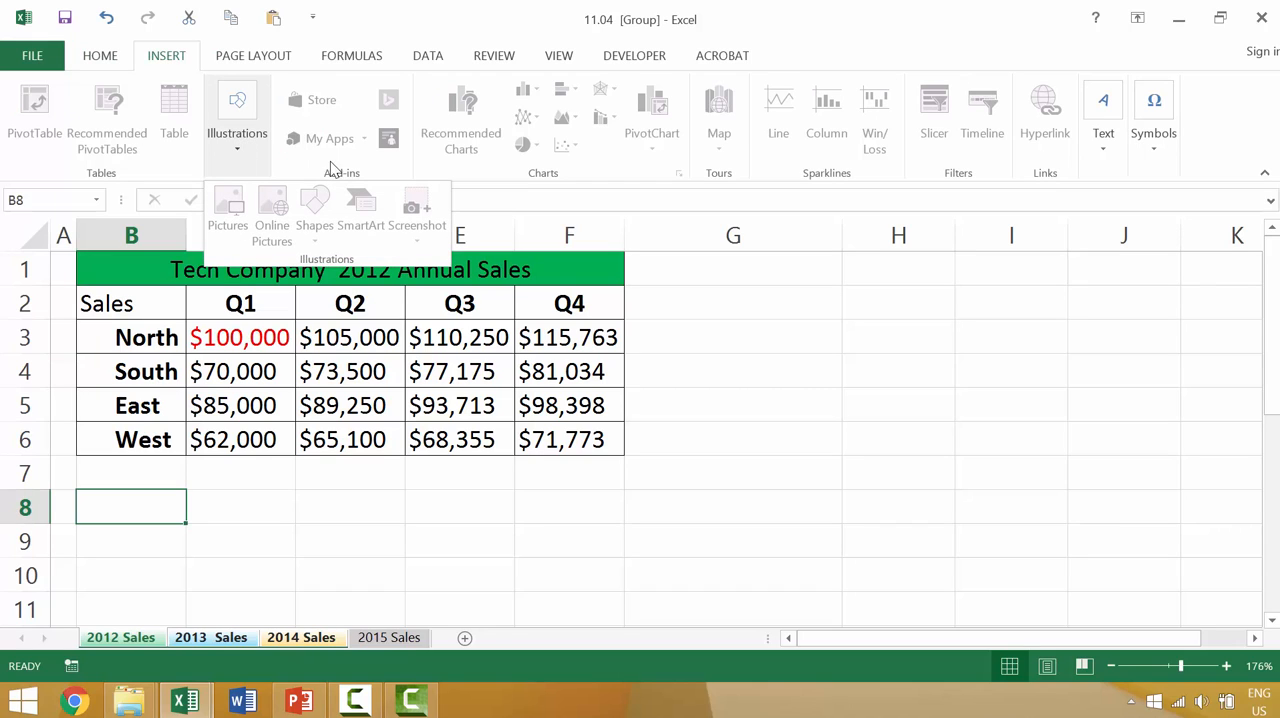
left_click(108, 66)
left_click(110, 60)
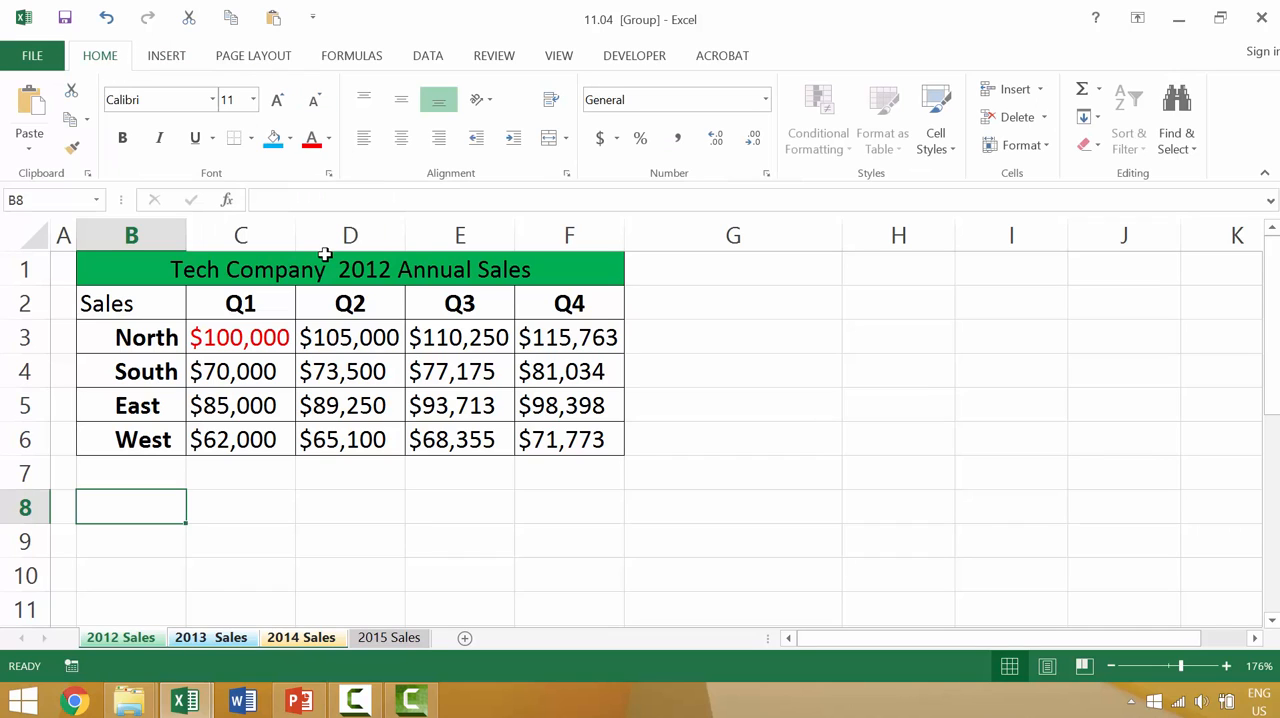
Step: Fill all cells of the grouped 2012, 2013 and 2014 Sales sheets with the standard light blue color
key("ctrl+a")
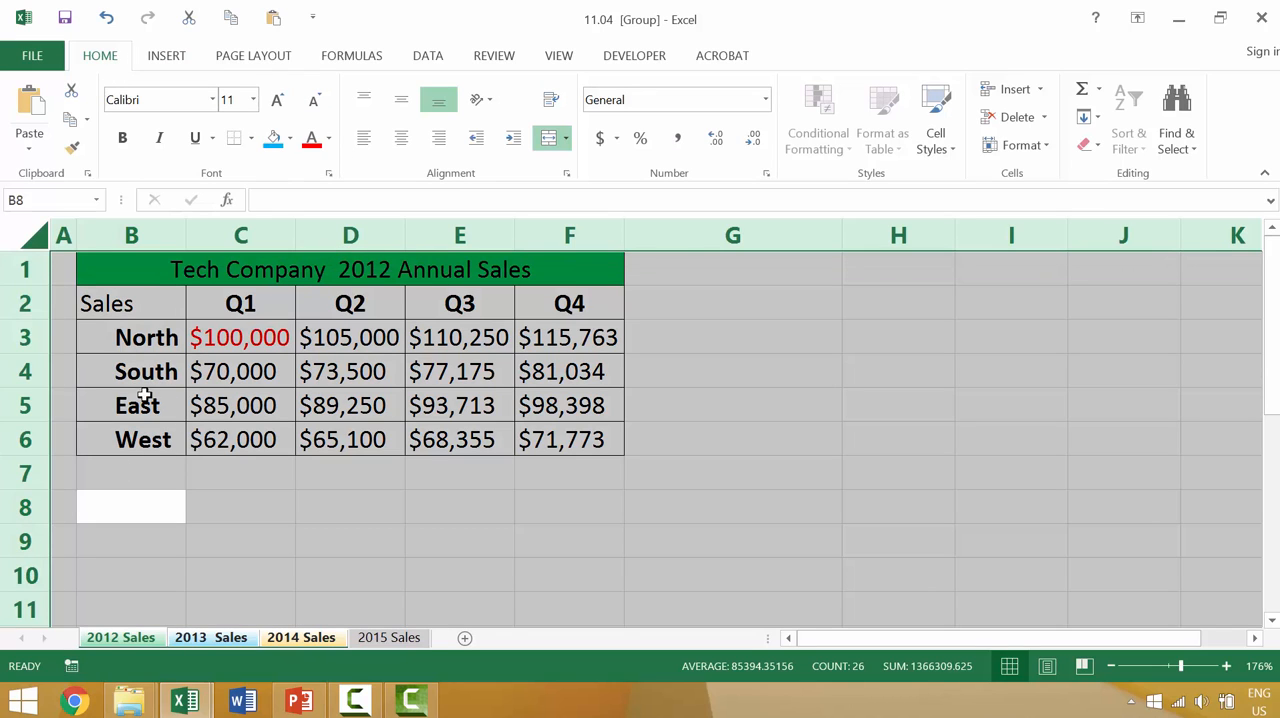
left_click(291, 141)
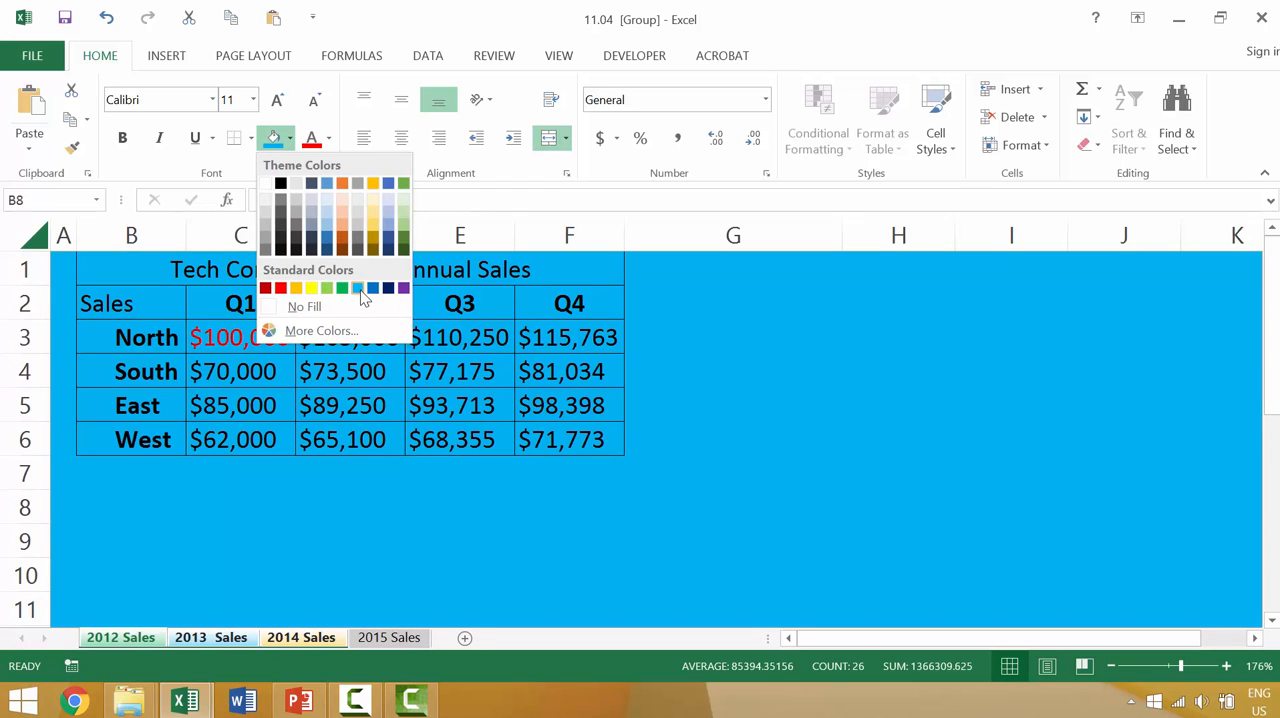
left_click(358, 289)
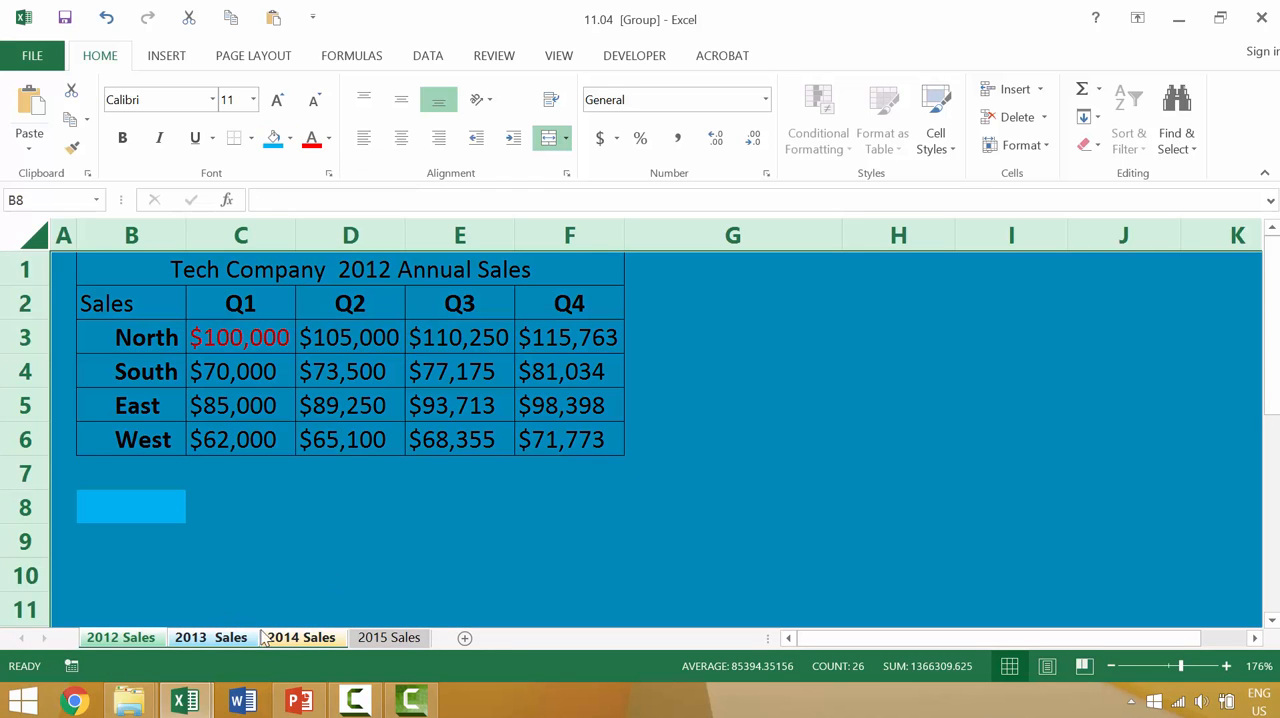
Step: Compare the background fill on the 2015, 2014, 2013 and 2012 Sales sheets
left_click(380, 638)
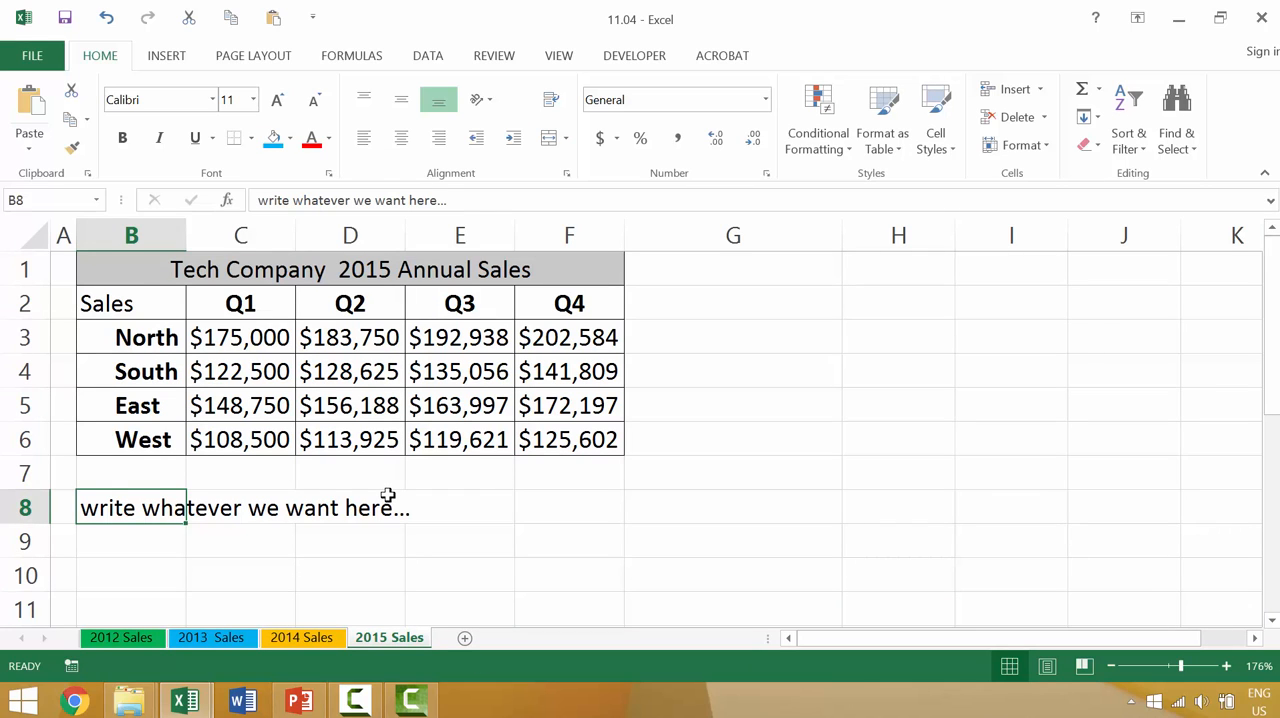
left_click(320, 643)
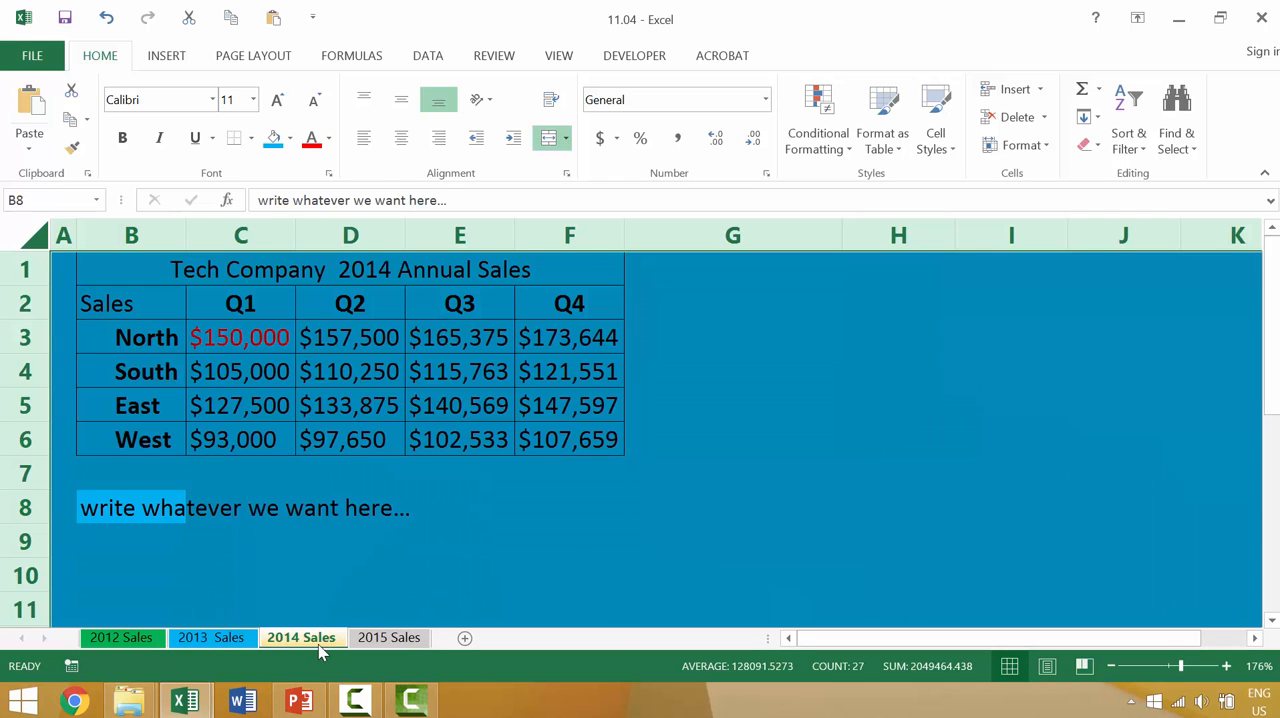
left_click(232, 641)
left_click(142, 645)
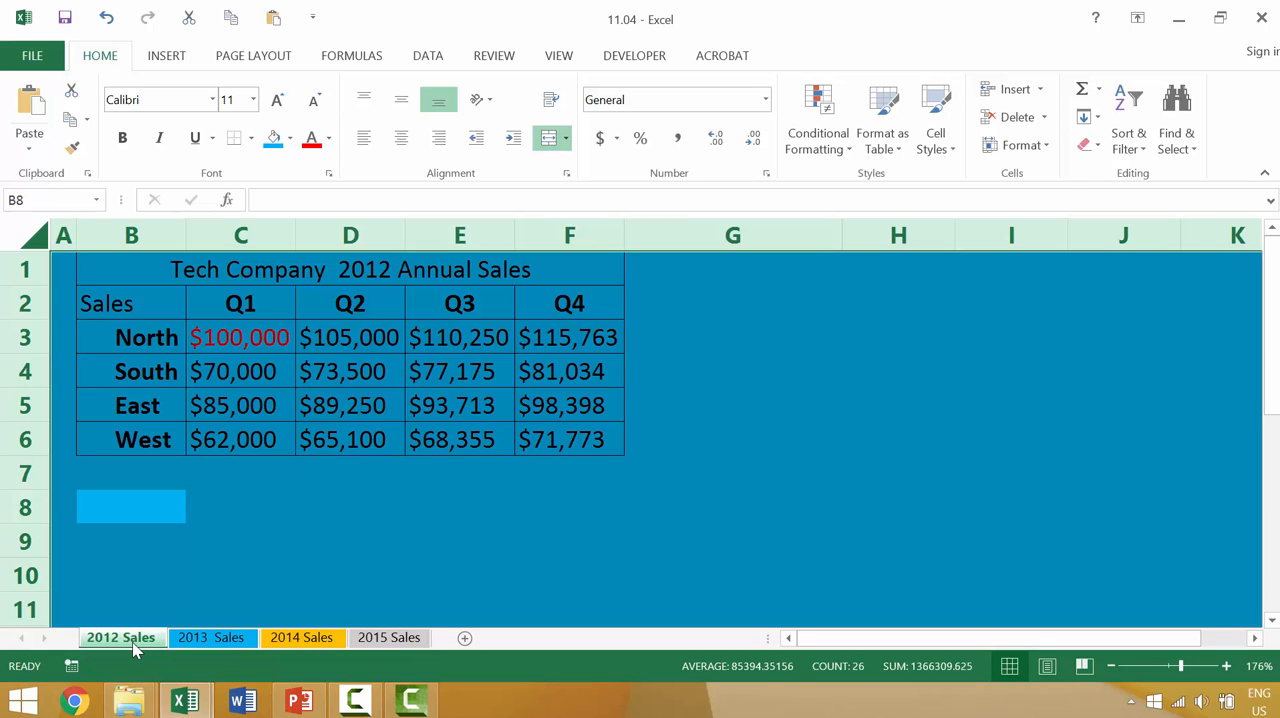
Step: Group the 2012, 2013 and 2014 Sales sheets again and set their North Q1 cell C3 to 100
left_click(212, 643, "ctrl")
left_click(282, 643, "ctrl")
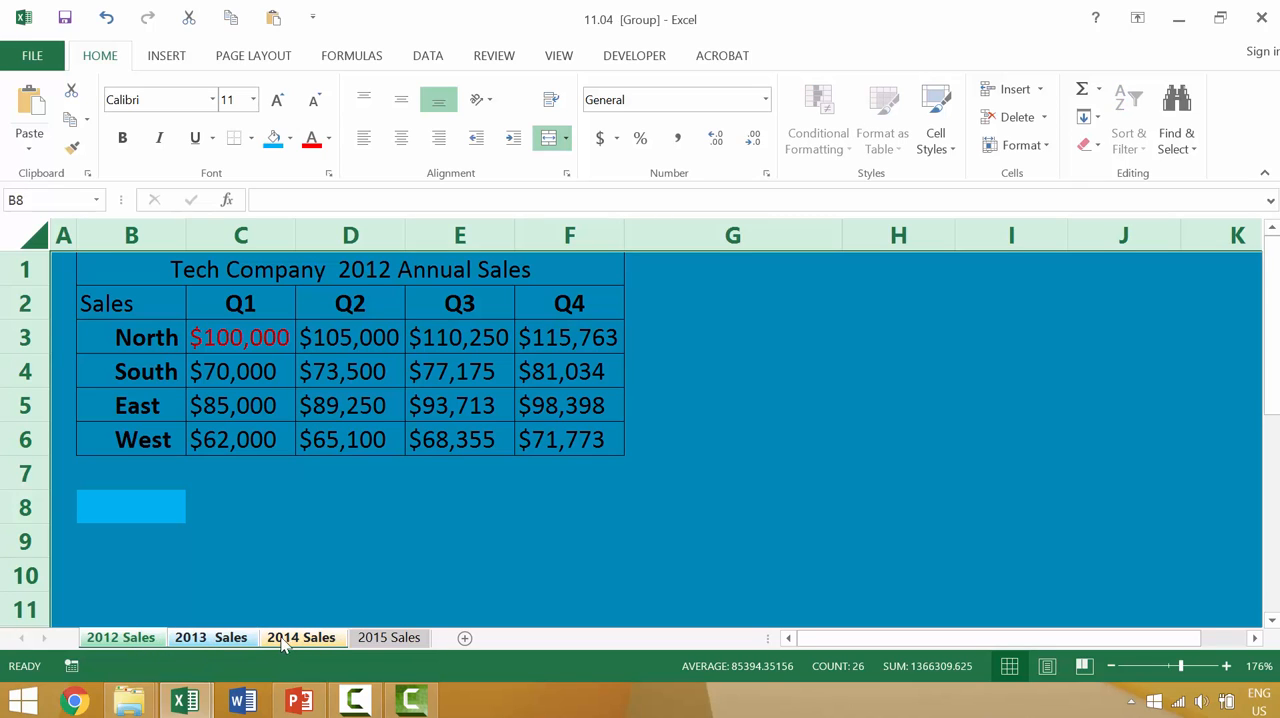
left_click(220, 337)
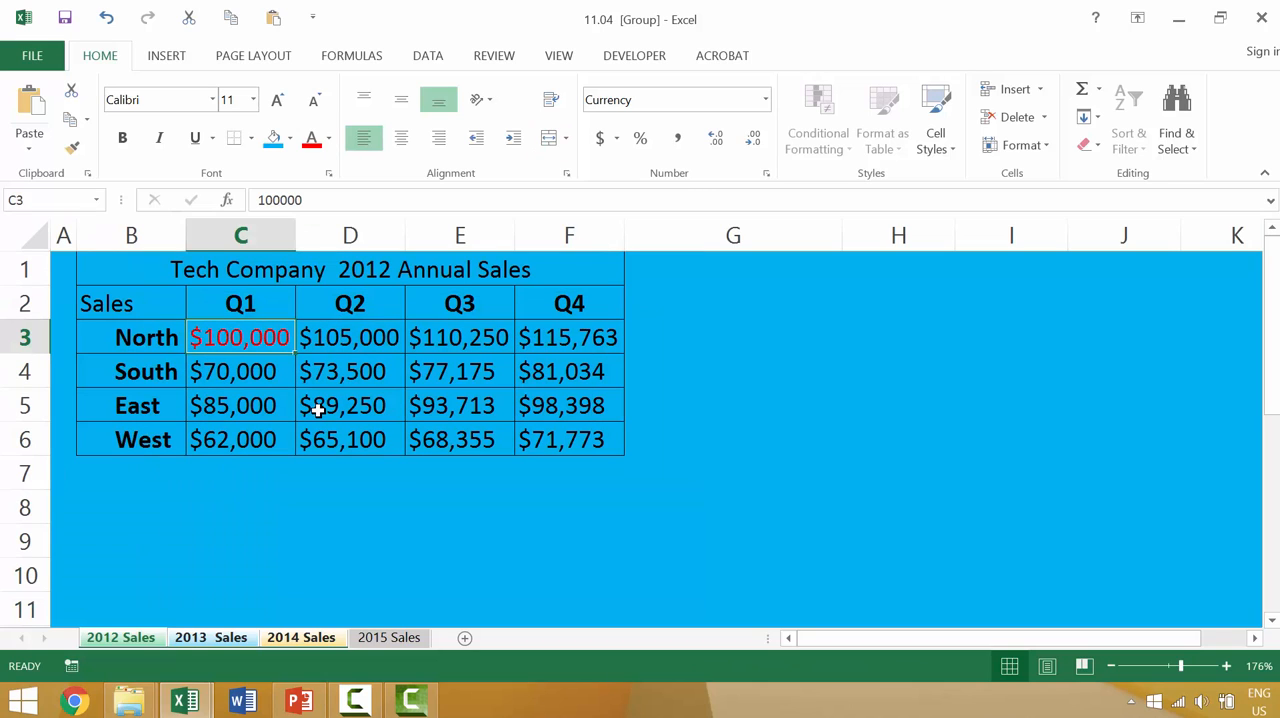
type("100")
key("Return")
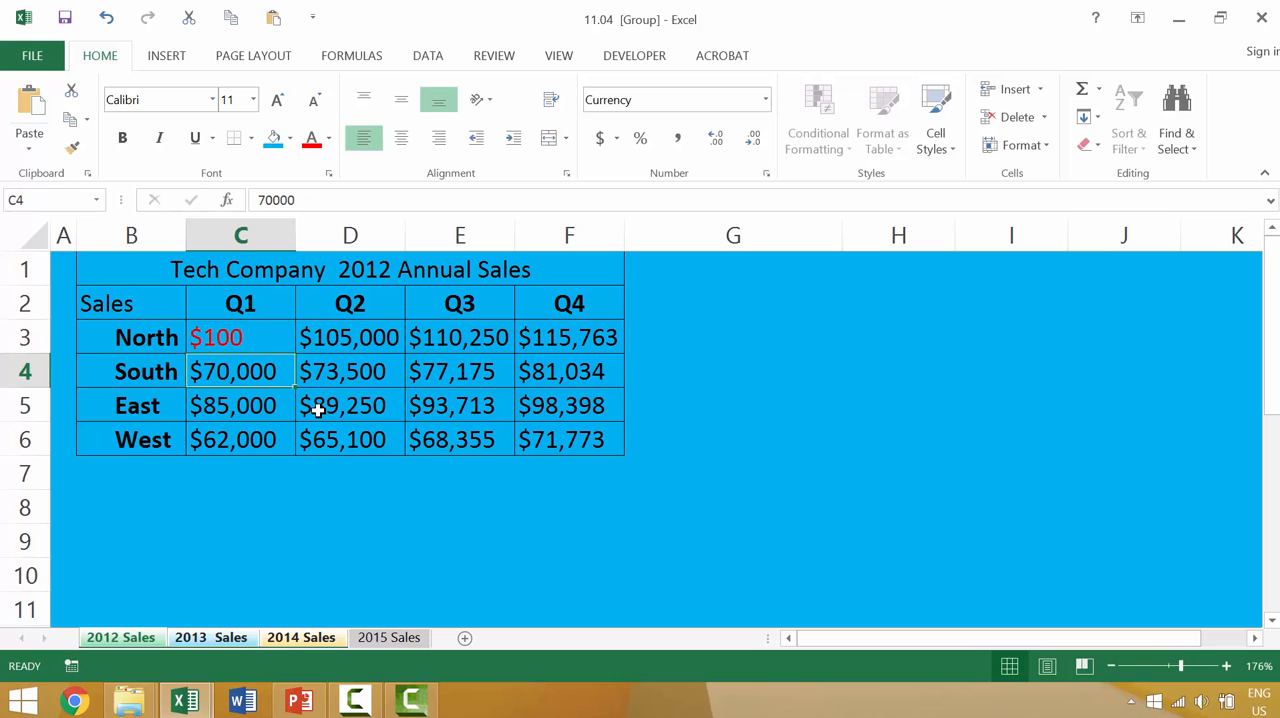
Step: Enter the formula =C3+100 in the North Q2 cell D3 of the grouped sheets
left_click(341, 341)
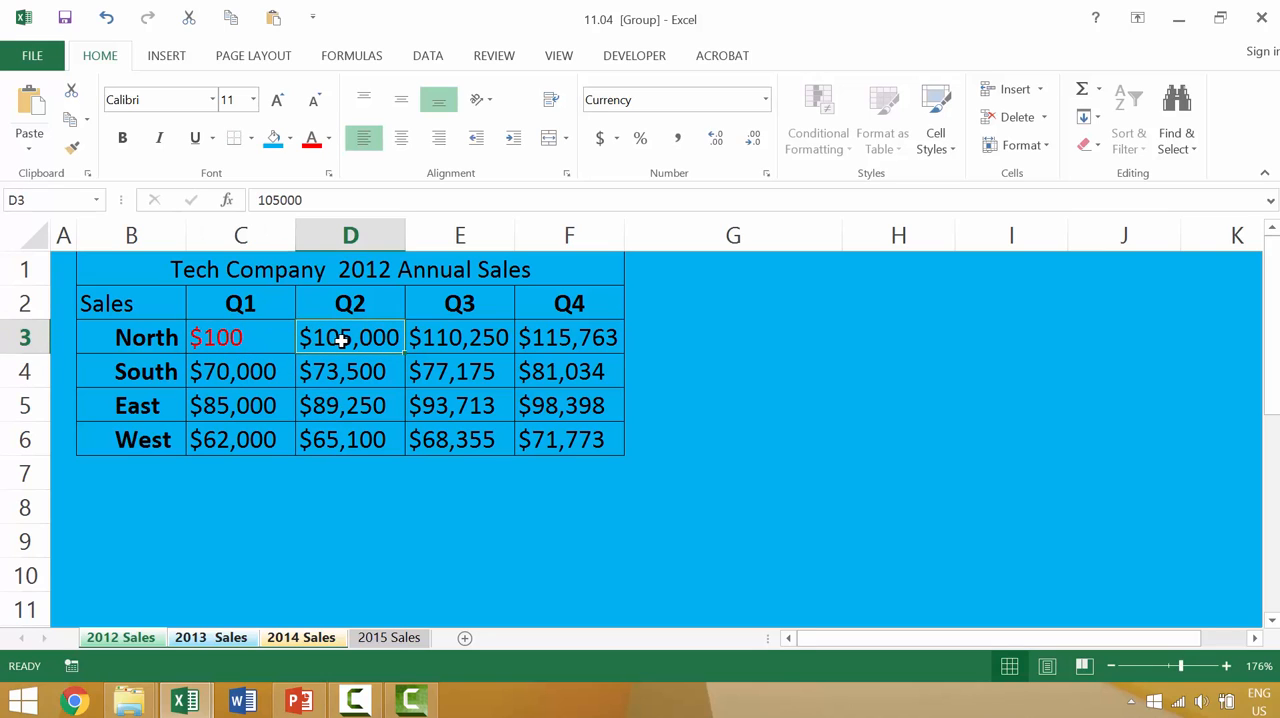
type("=")
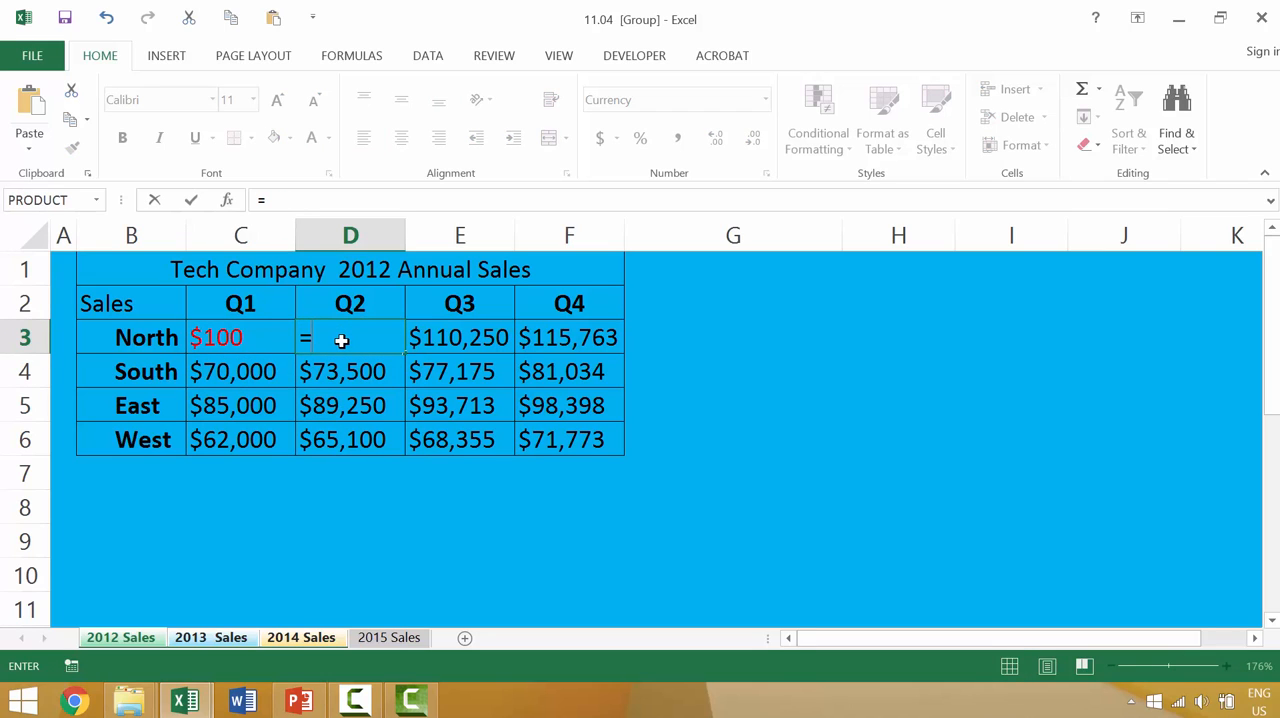
key("Left")
type("=")
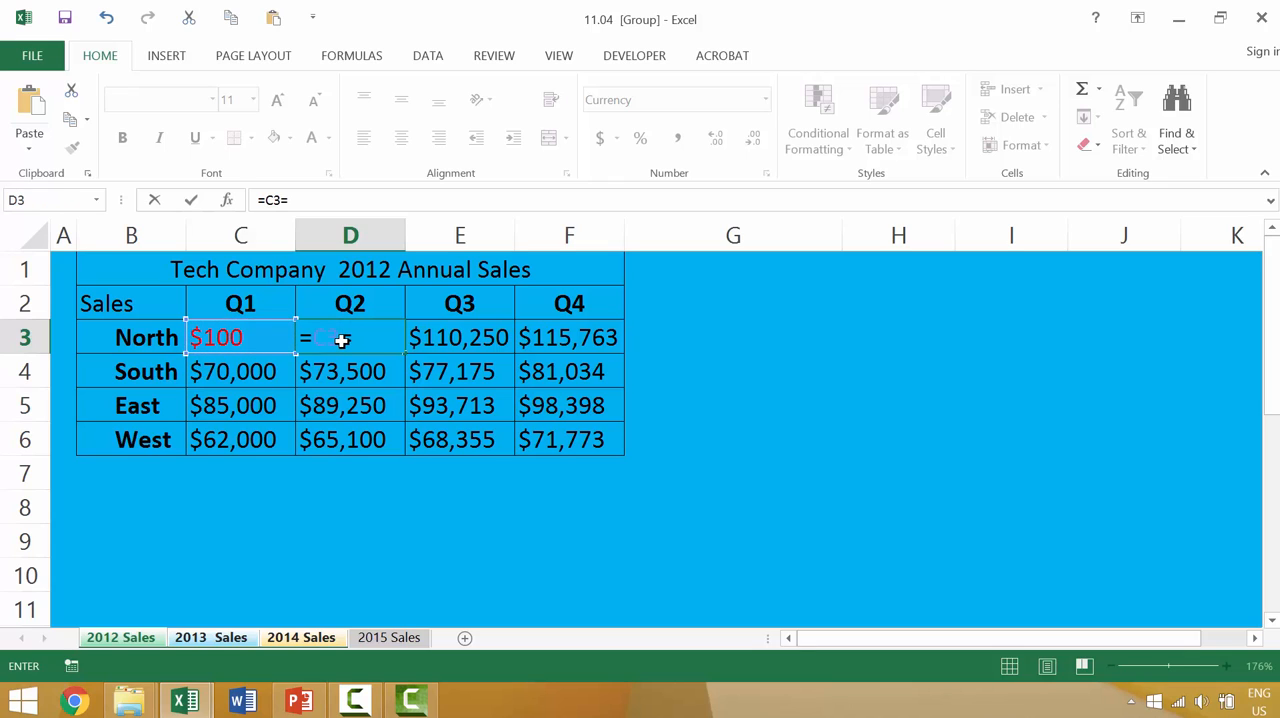
type("100")
key("Return")
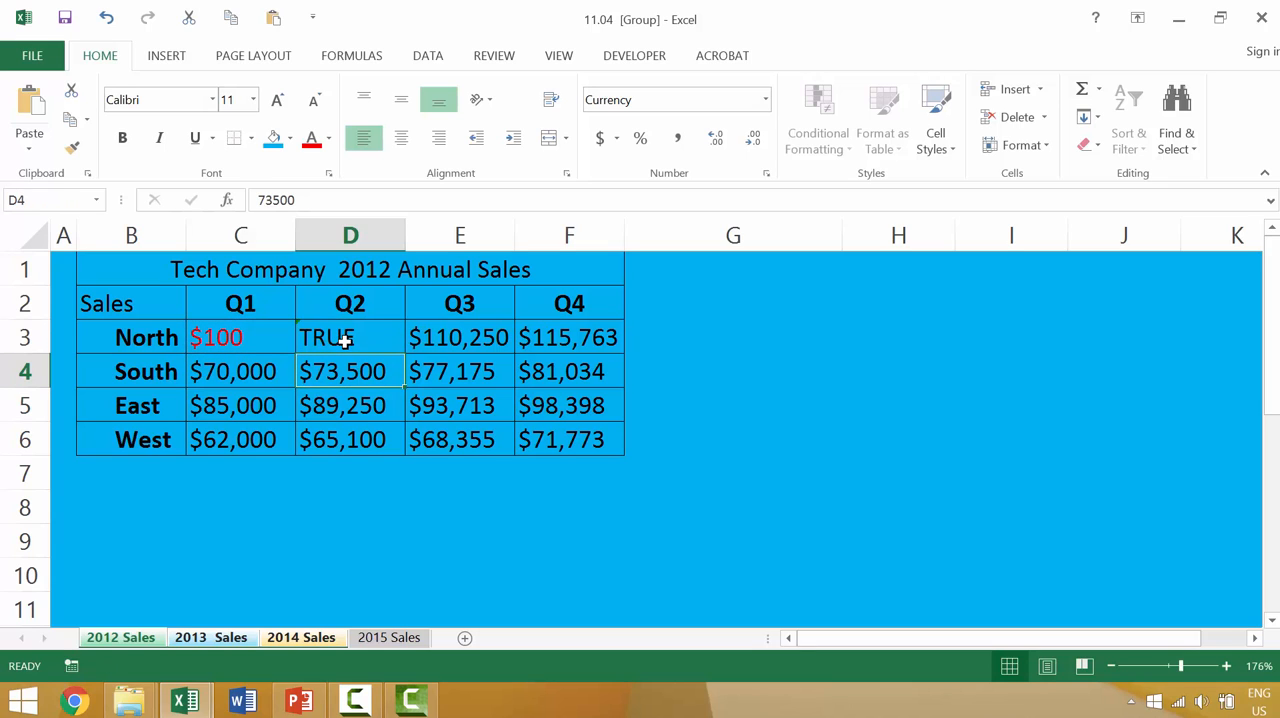
left_click(344, 341)
left_click(288, 200)
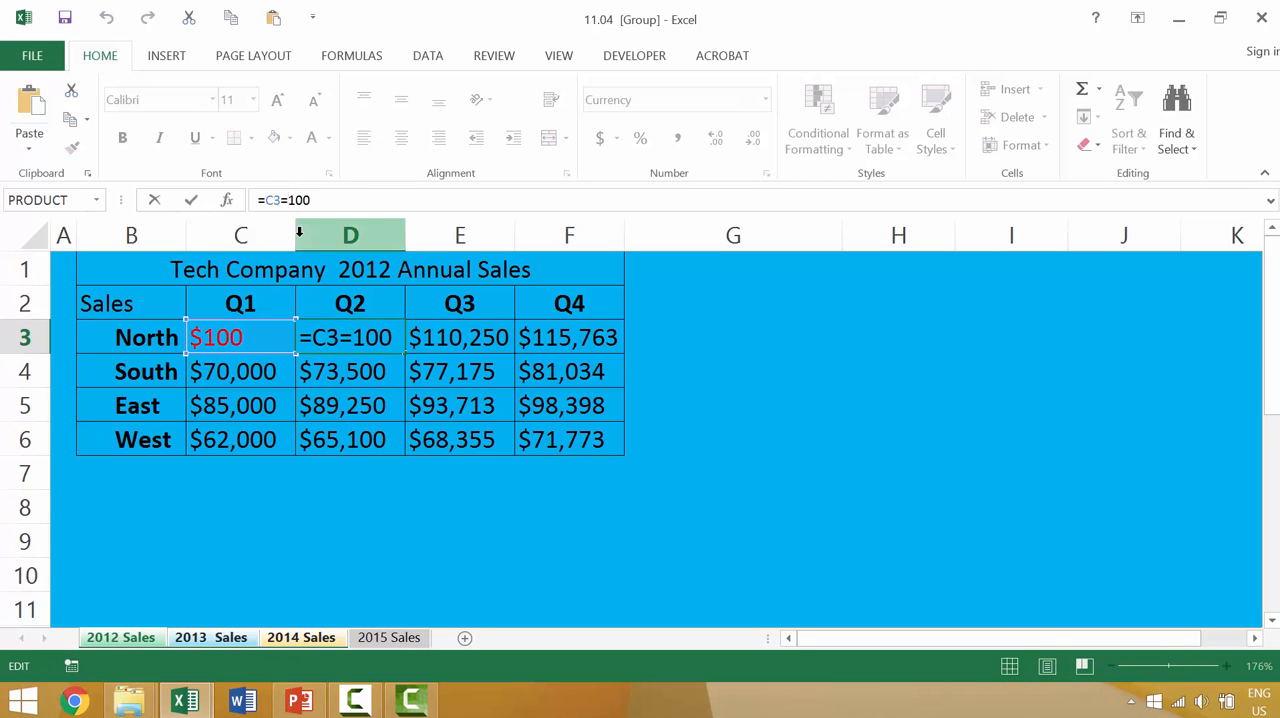
key("BackSpace")
type("+")
key("Return")
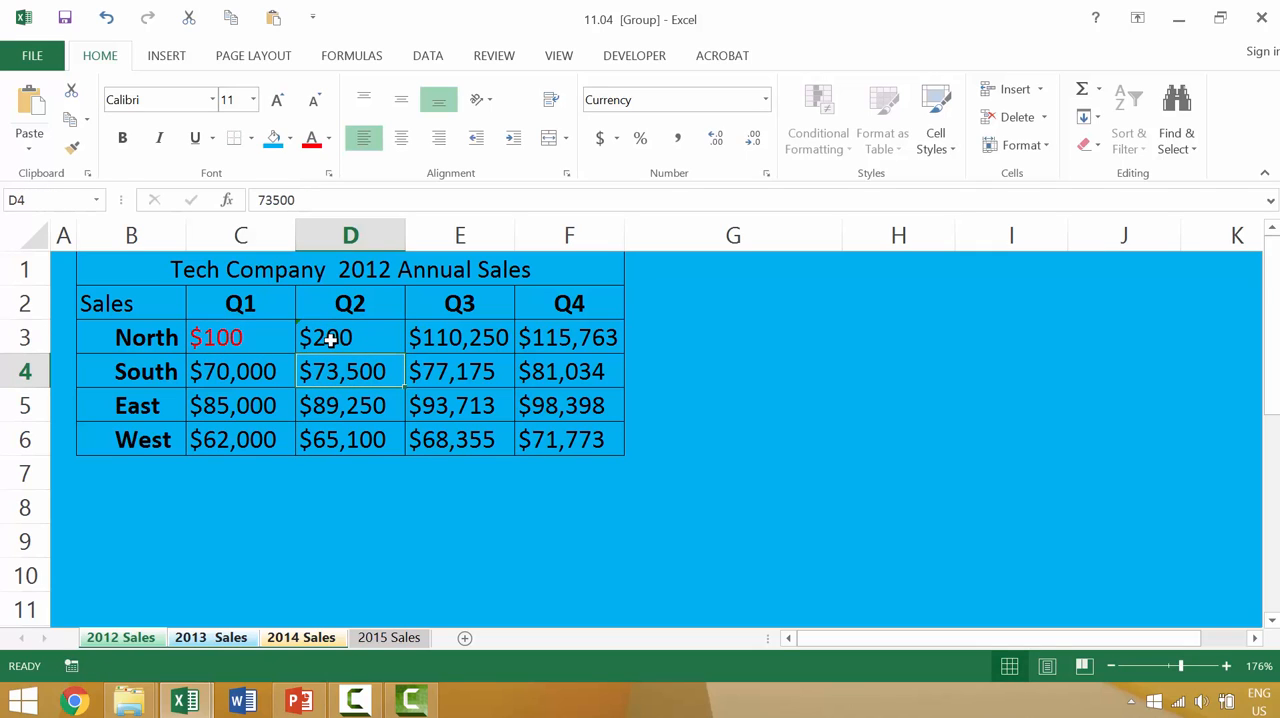
Step: Copy the D3 formula across to F3, and extend the North row values down through row 6
left_click(330, 340)
left_click_drag(405, 355, 580, 363)
left_click(320, 336)
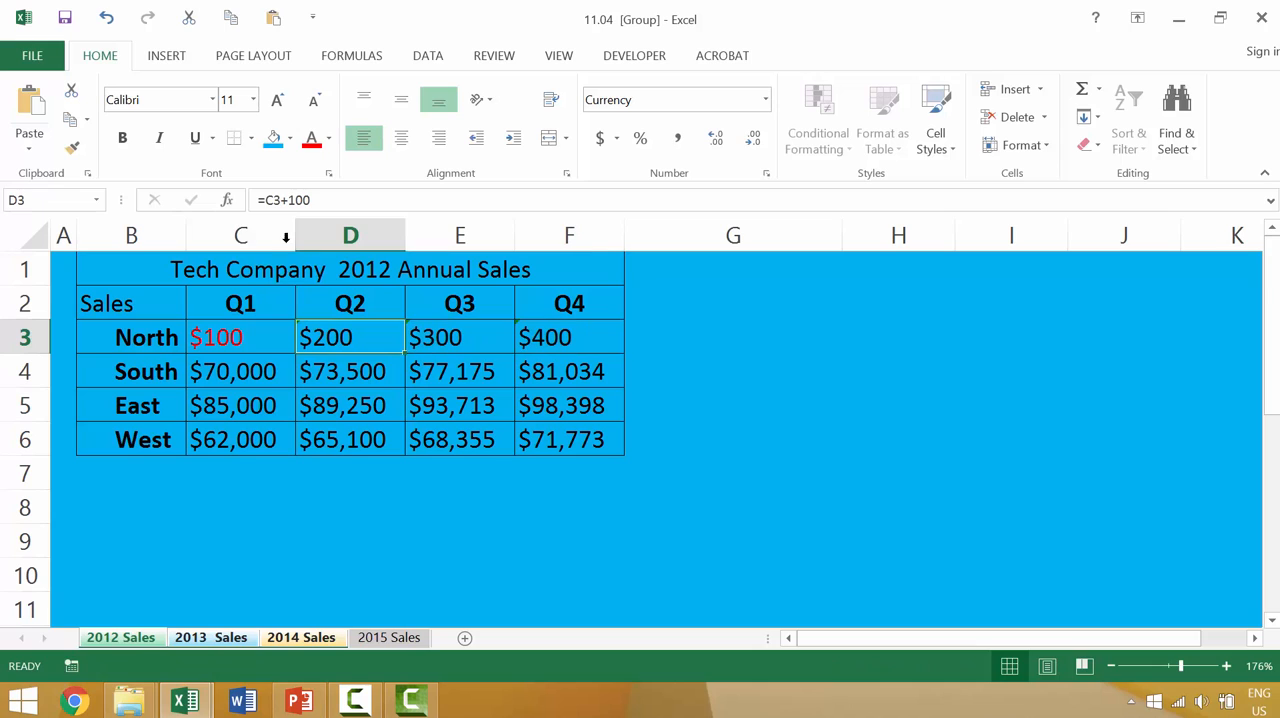
left_click(237, 334)
left_click(318, 332)
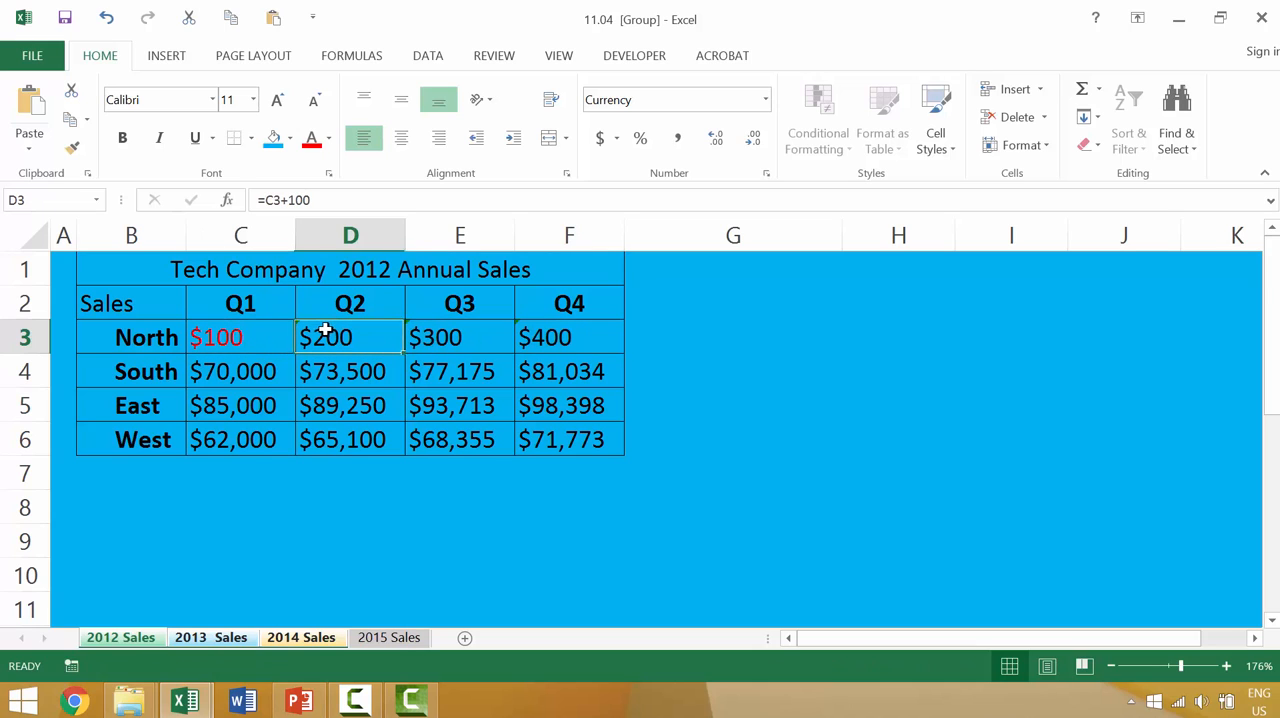
left_click(458, 331)
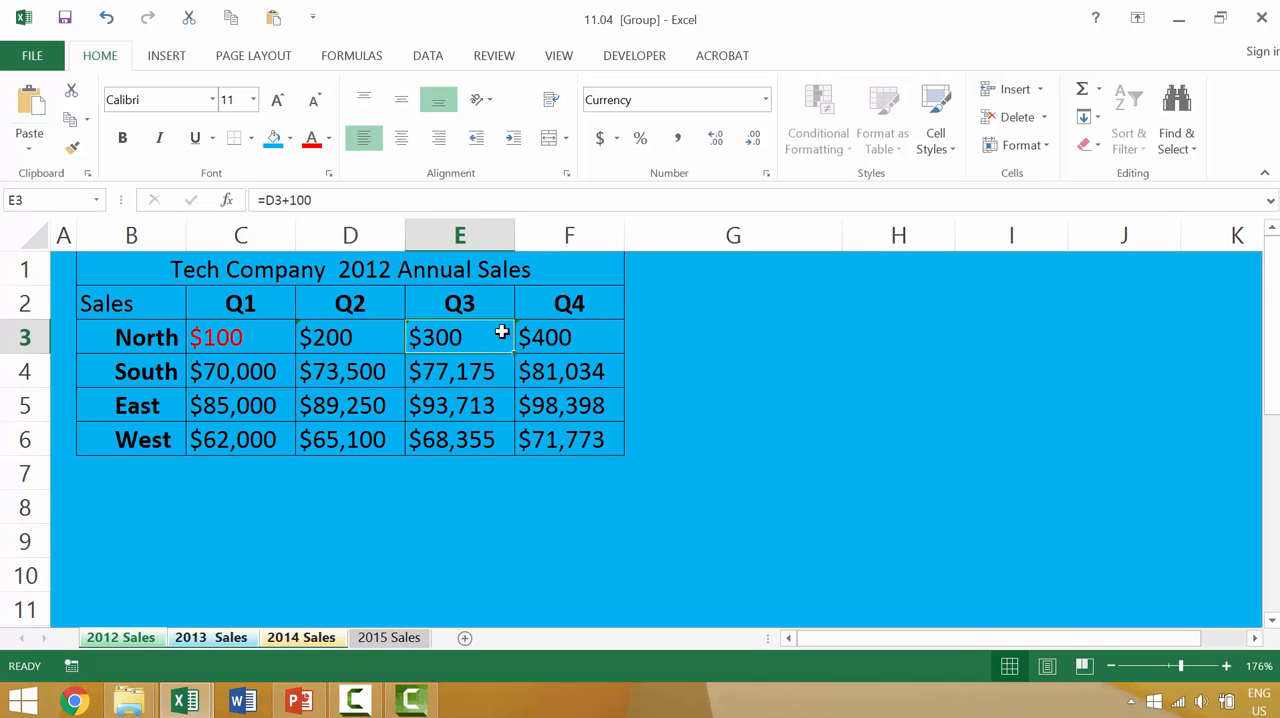
left_click_drag(257, 334, 605, 446)
Step: Compare the sales figures on the 2015, 2014, 2013 and 2012 sheets, and inspect cells D3 and C3 on 2012 Sales
left_click(375, 640)
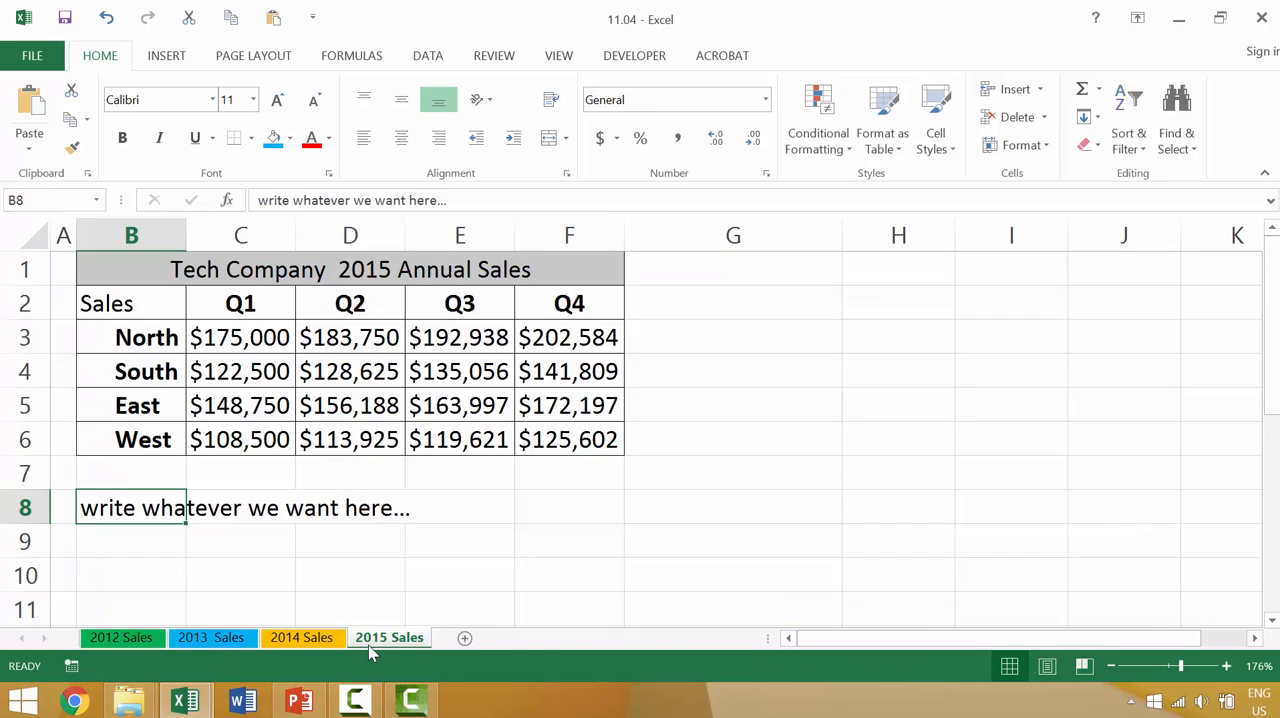
left_click(301, 641)
left_click(207, 648)
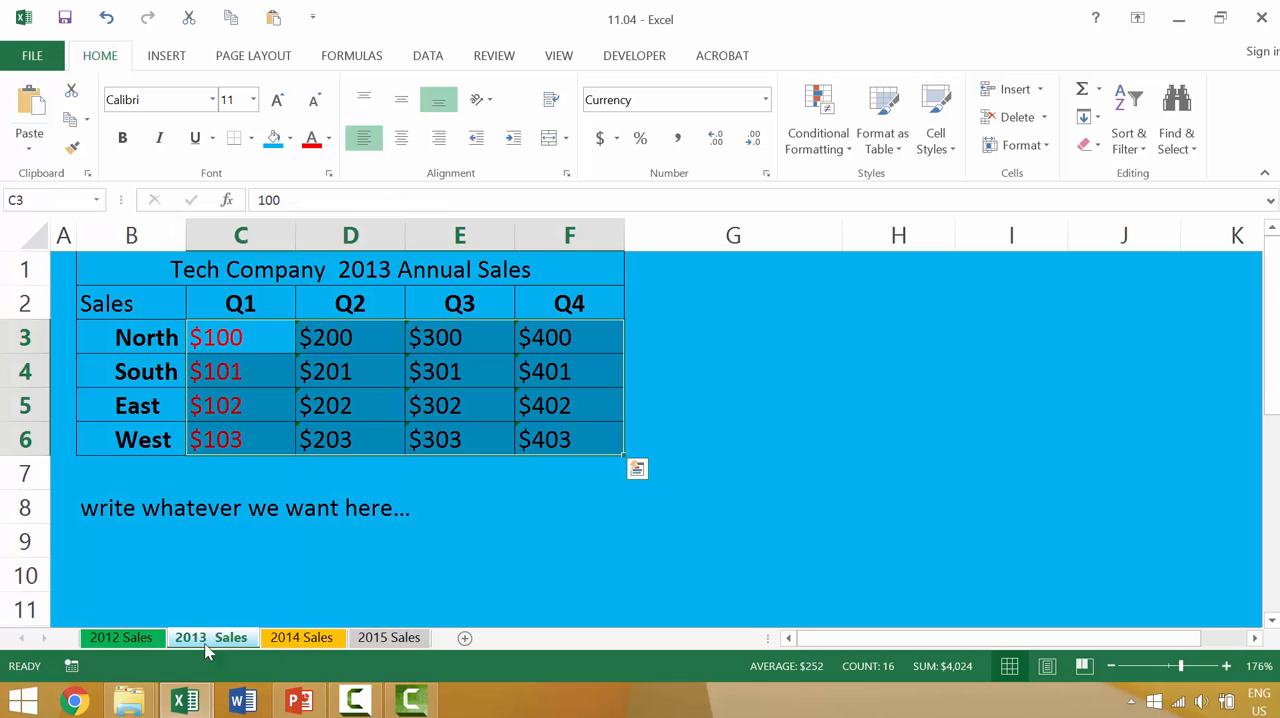
left_click(131, 641)
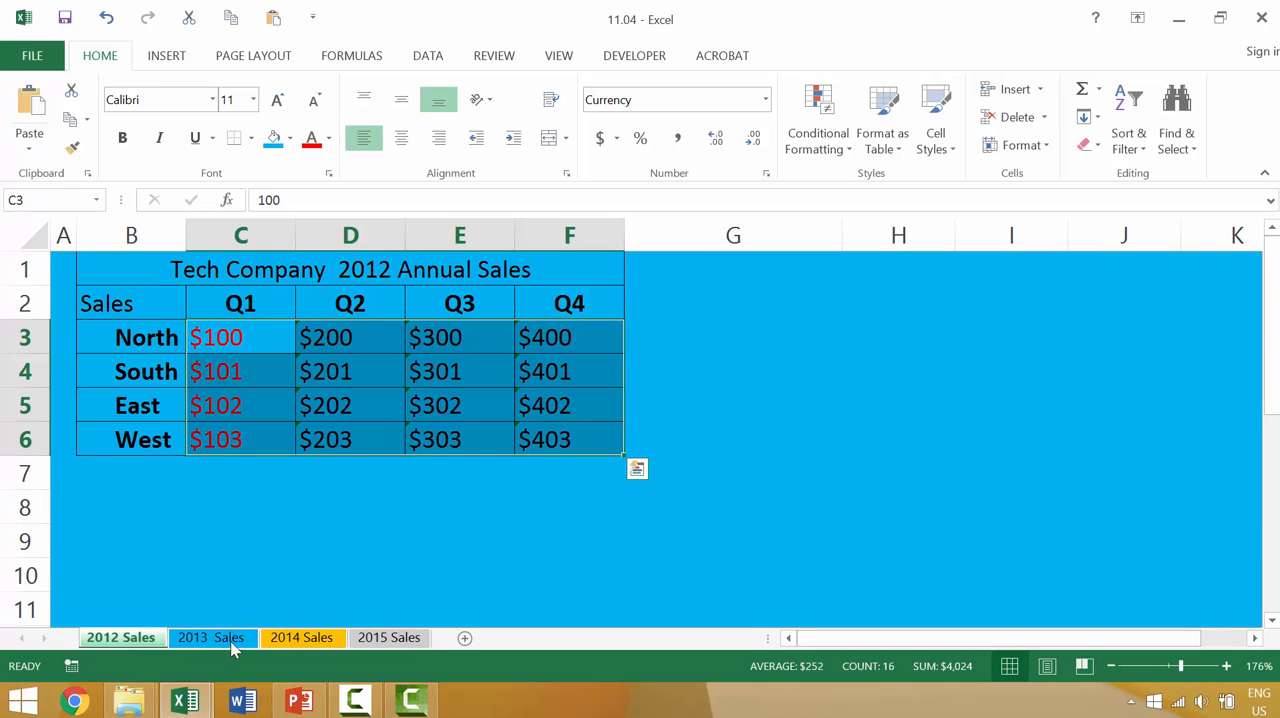
left_click(346, 337)
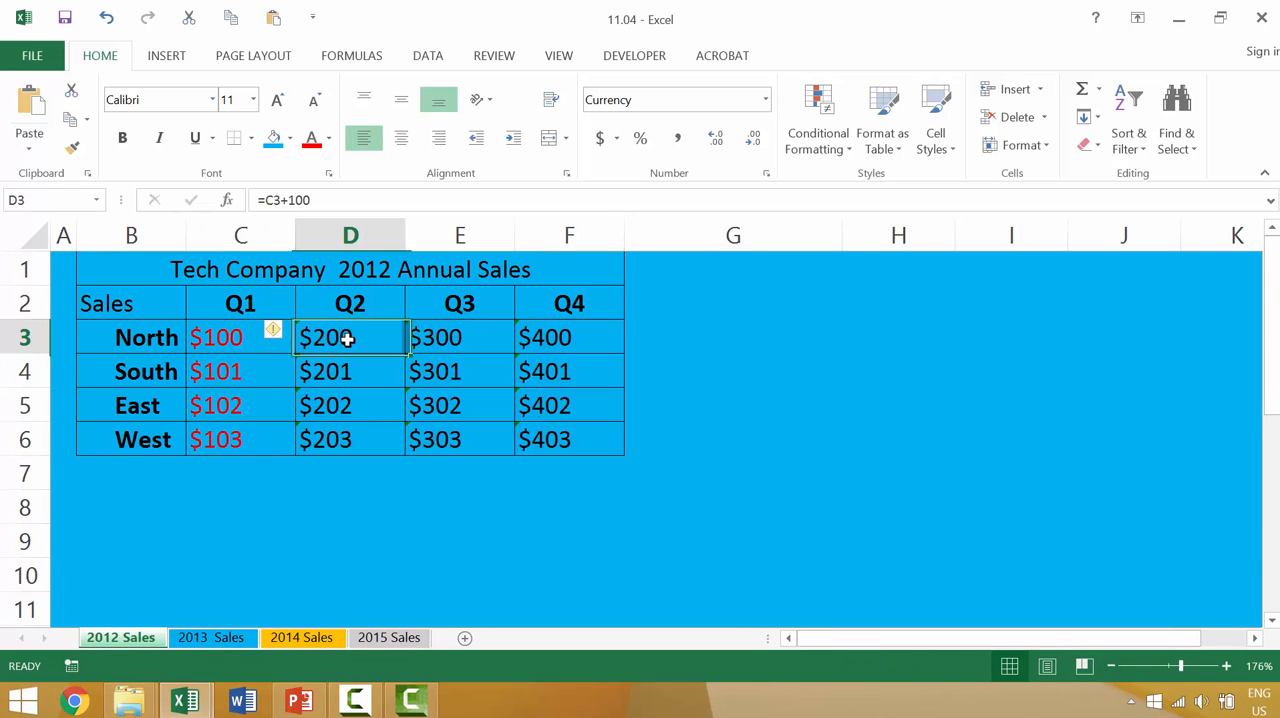
left_click(239, 347)
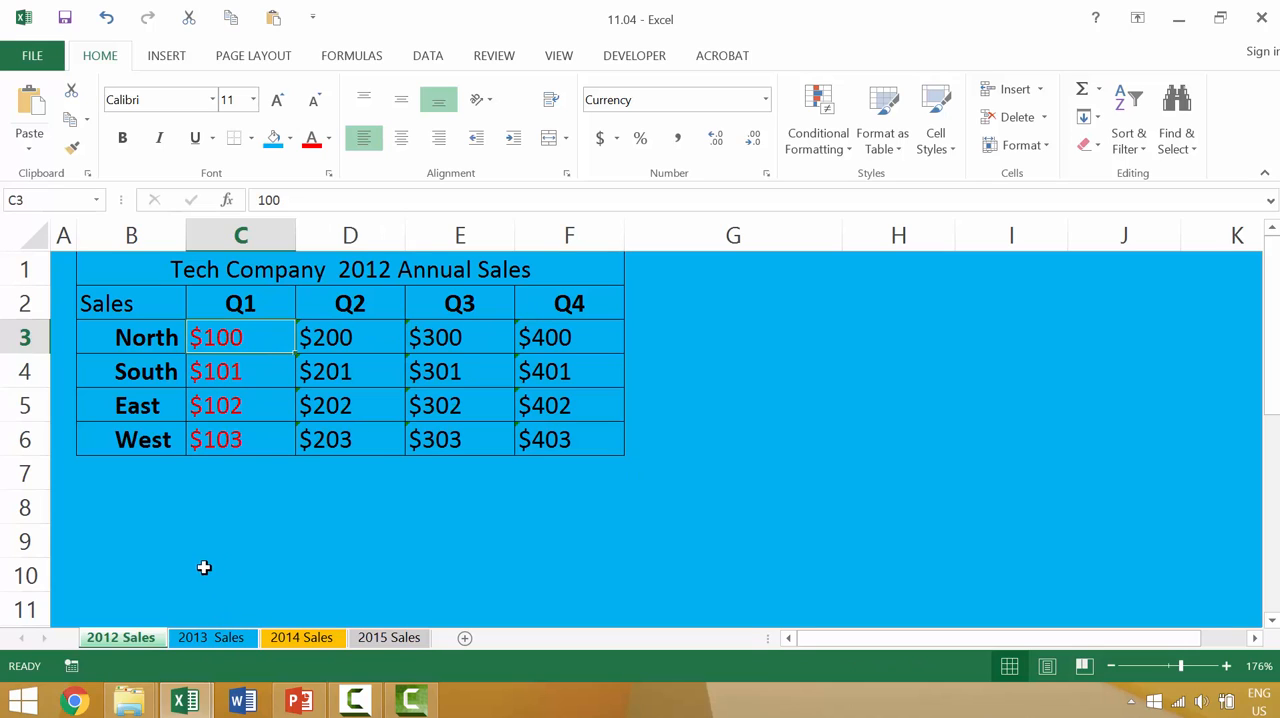
Step: Group the 2012, 2013 and 2014 Sales sheets once more and enter =RAND() in their North Q1 cell C3
left_click(278, 637, "shift")
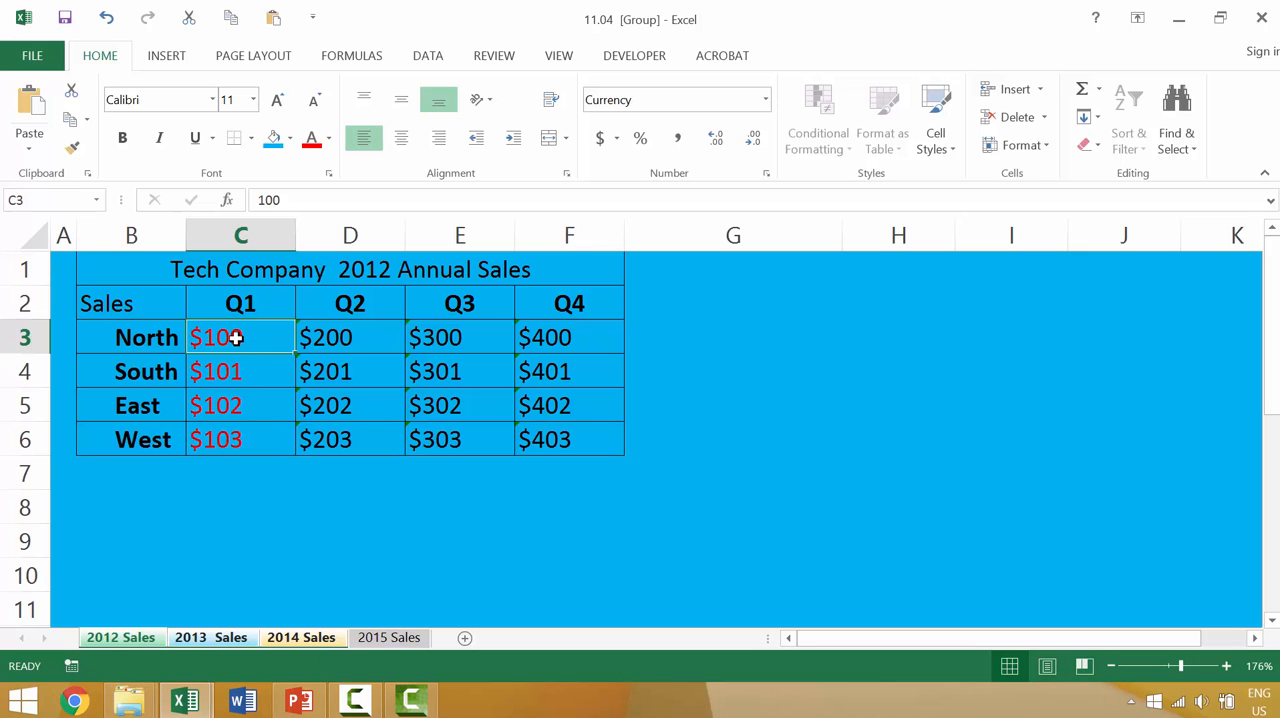
type("=rand")
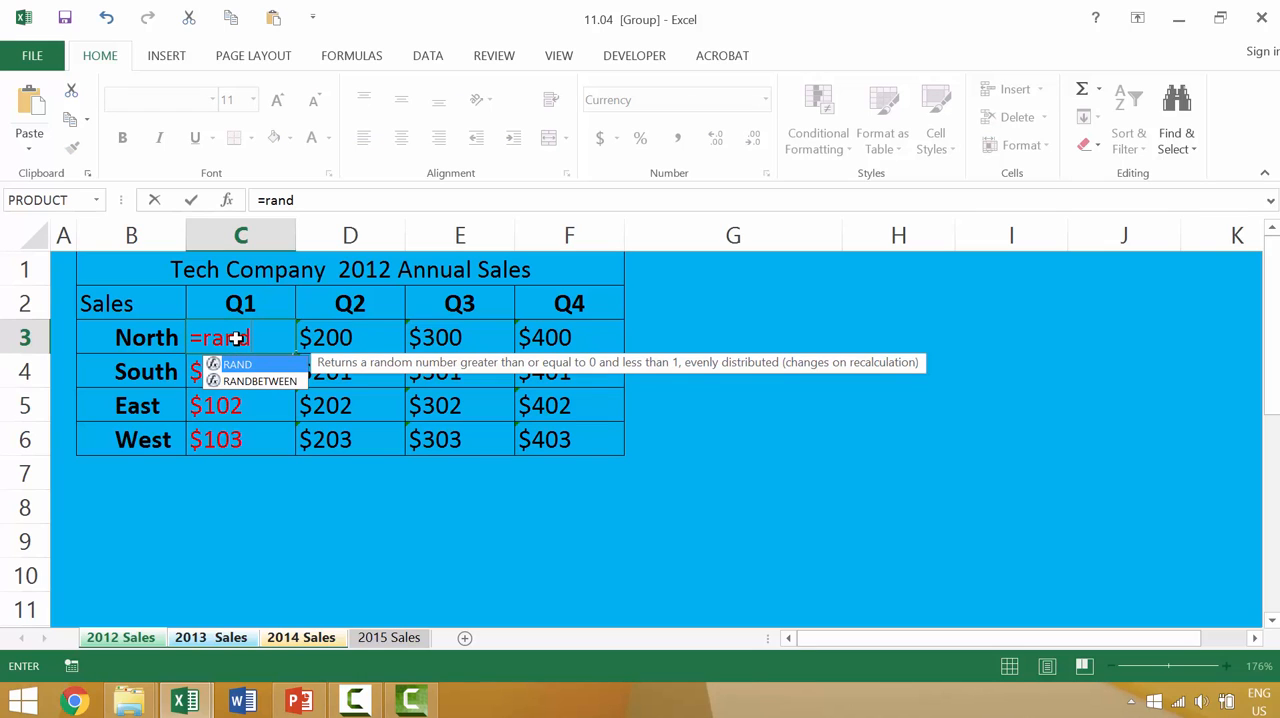
type("()")
key("Return")
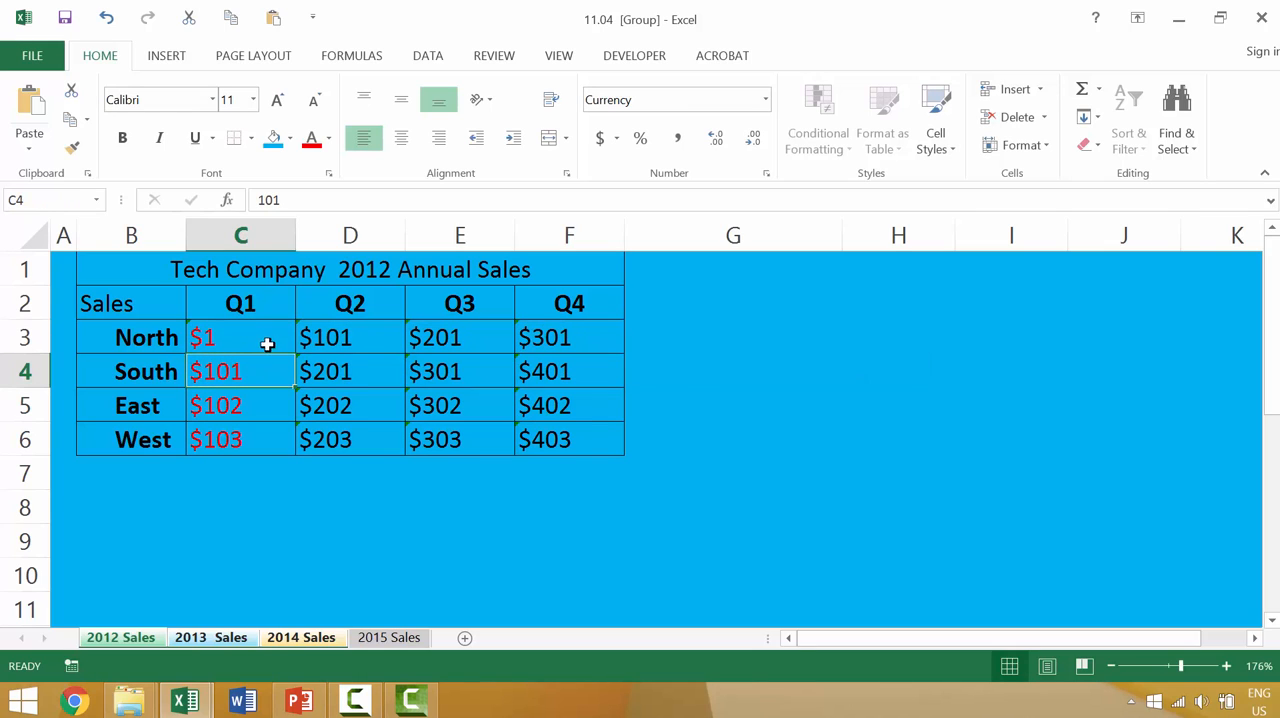
left_click(329, 368)
Step: Replace the C3 formula with =RANDBETWEEN(0,1000) and fill it across C3:F6 of the grouped sheets
left_click(246, 338)
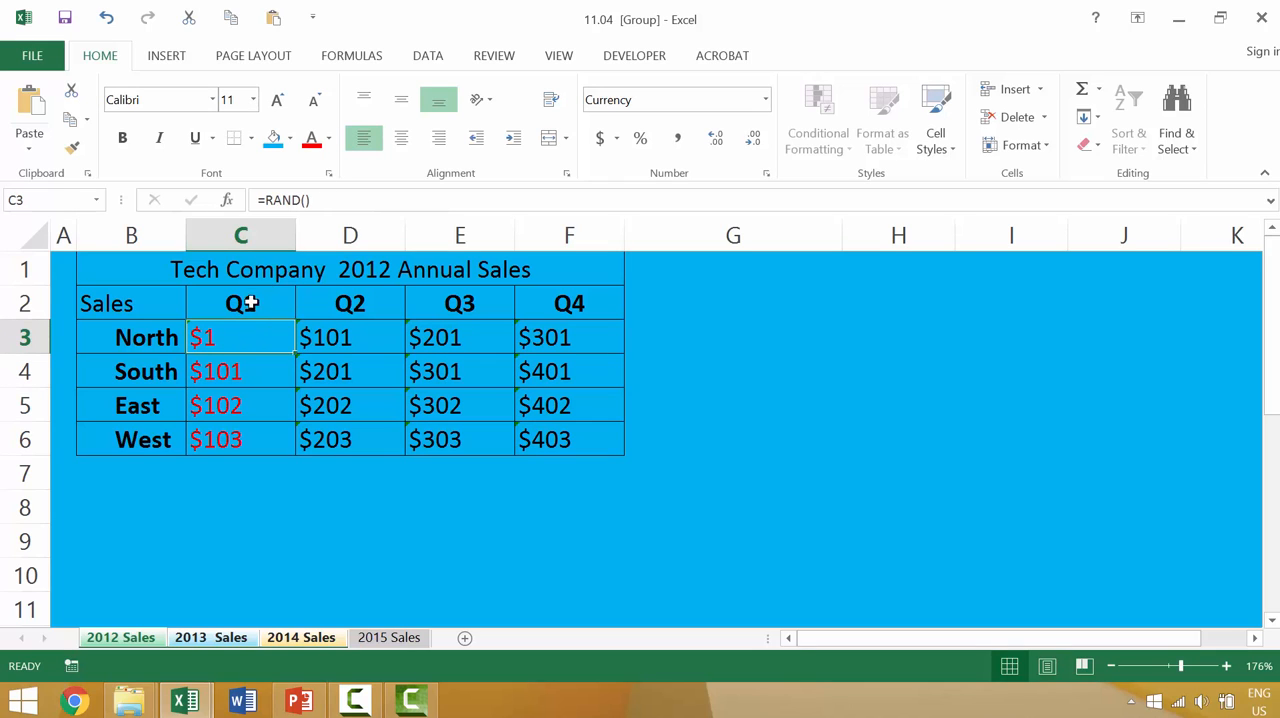
left_click(318, 199)
key("BackSpace")
key("BackSpace")
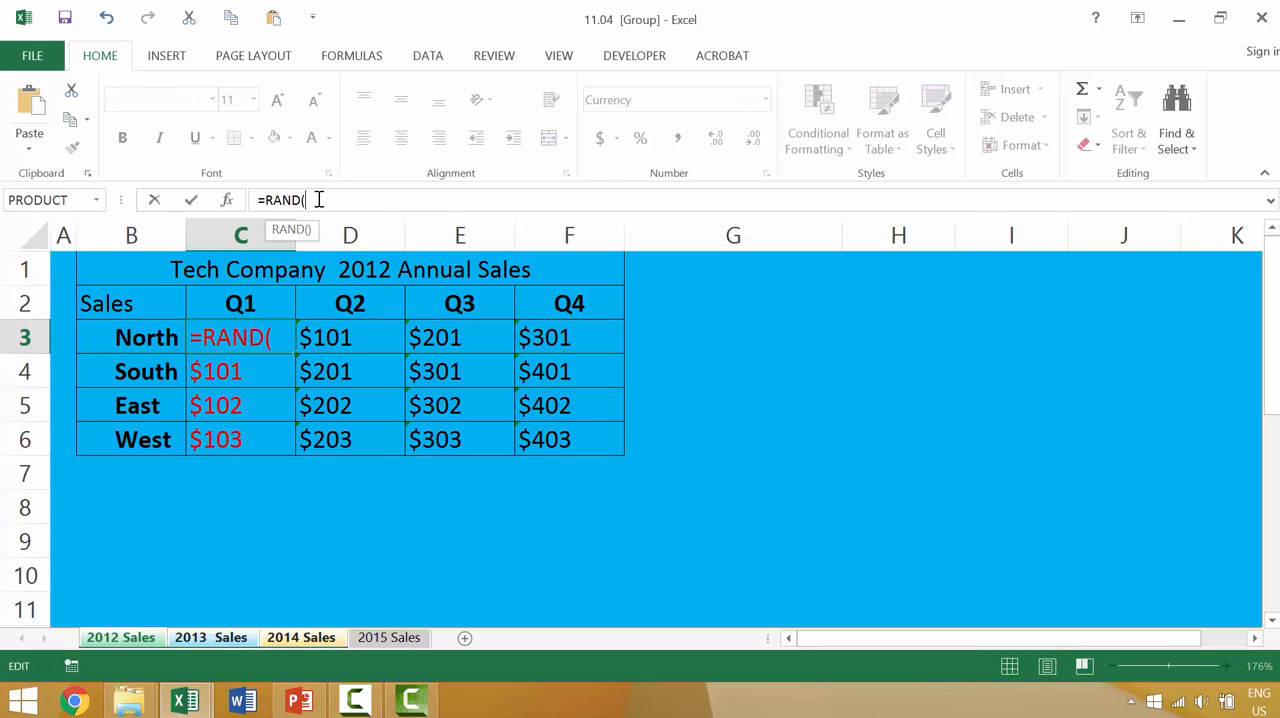
type("b")
key("Tab")
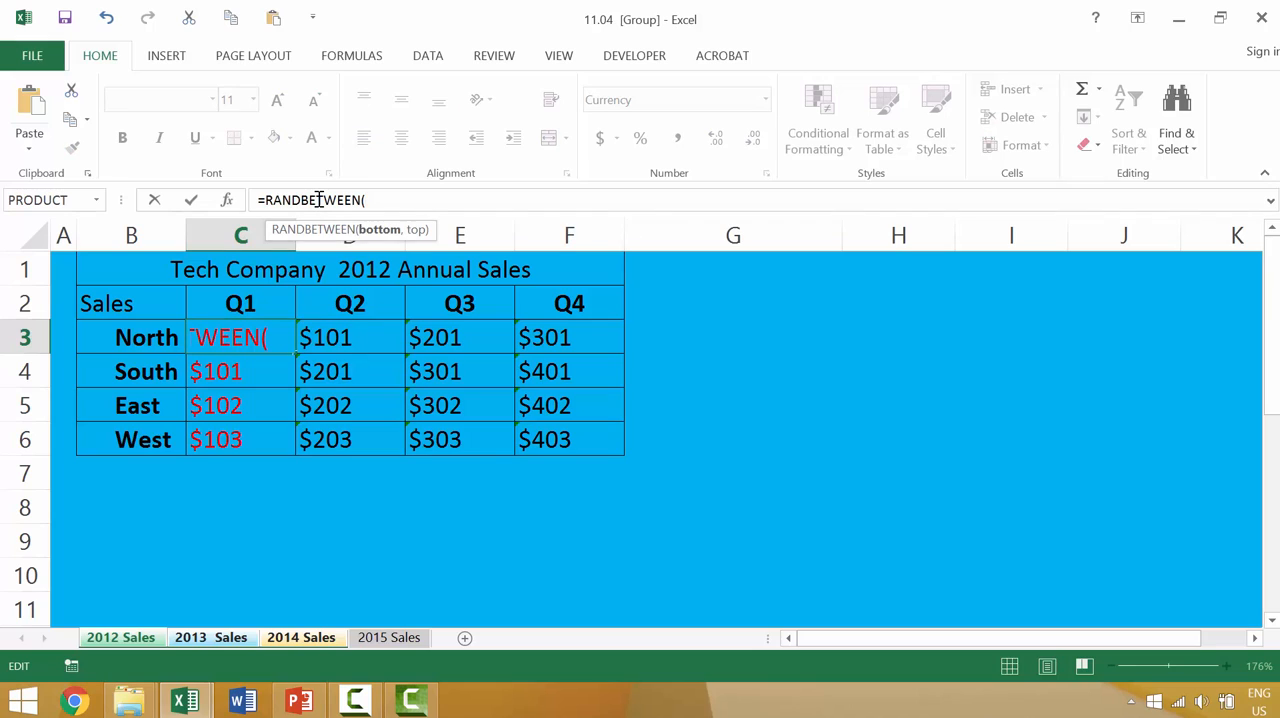
type("0,1000")
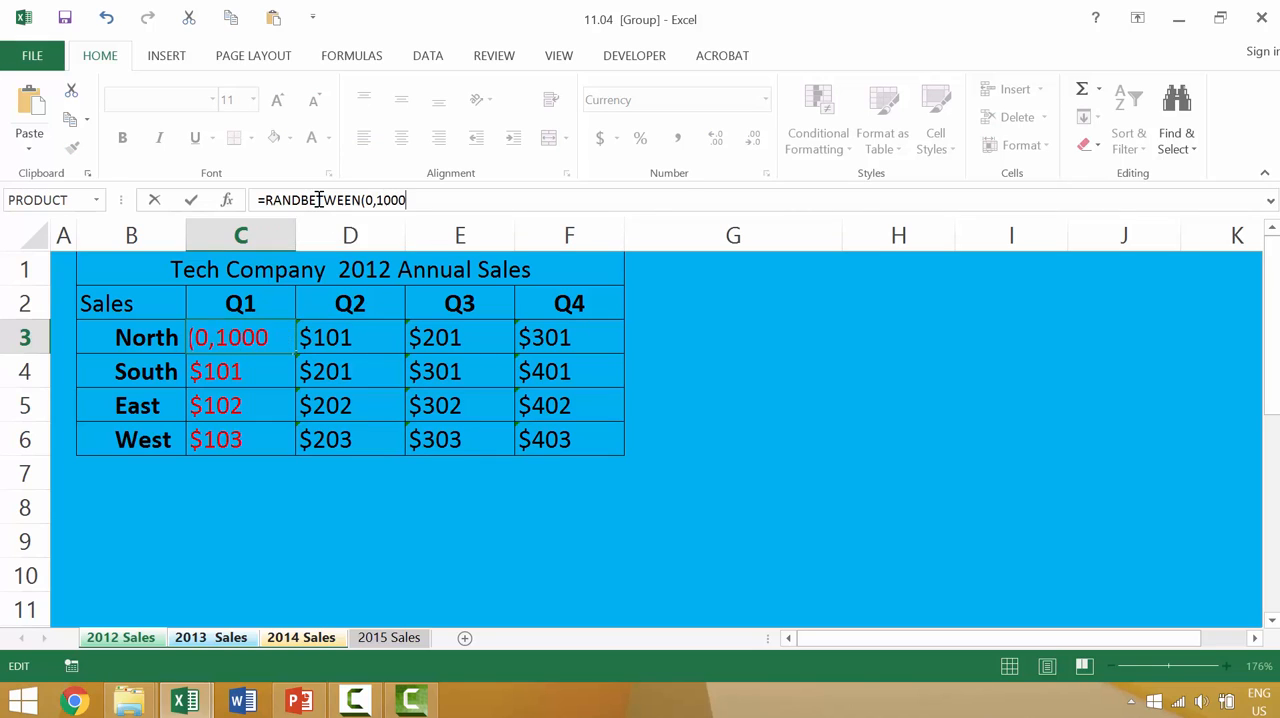
key("Return")
key("Up")
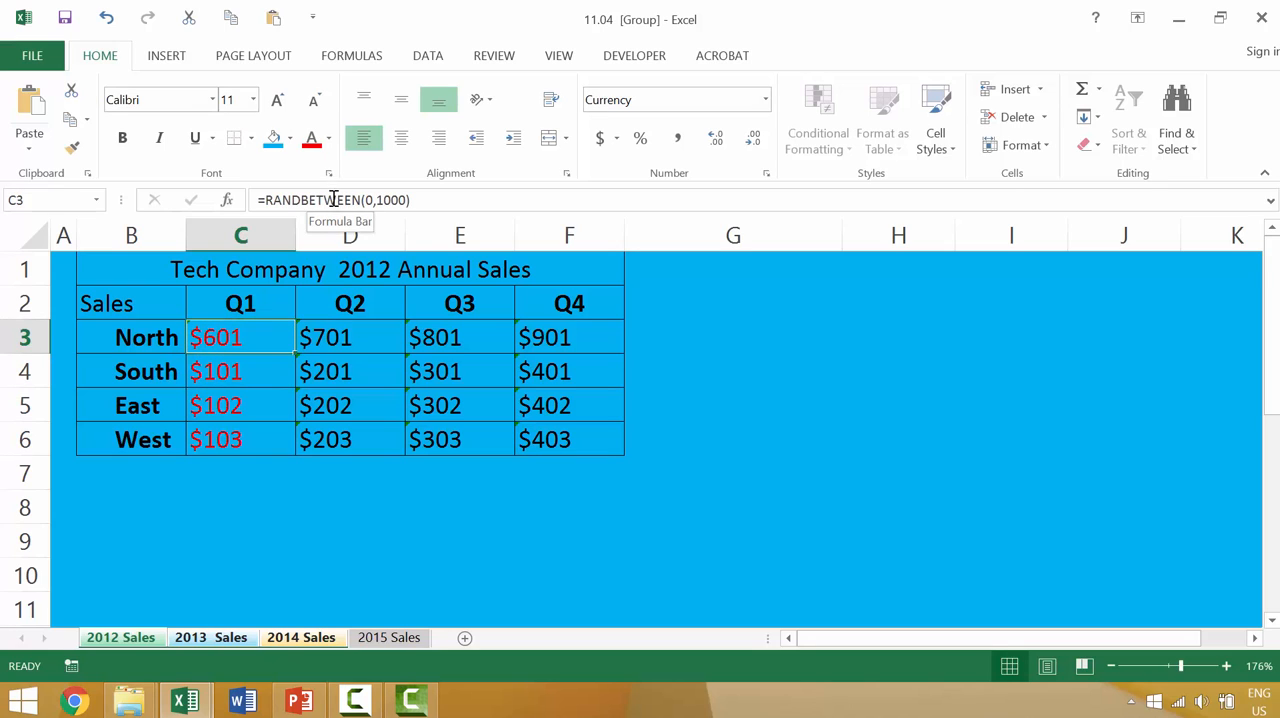
left_click_drag(296, 353, 629, 450)
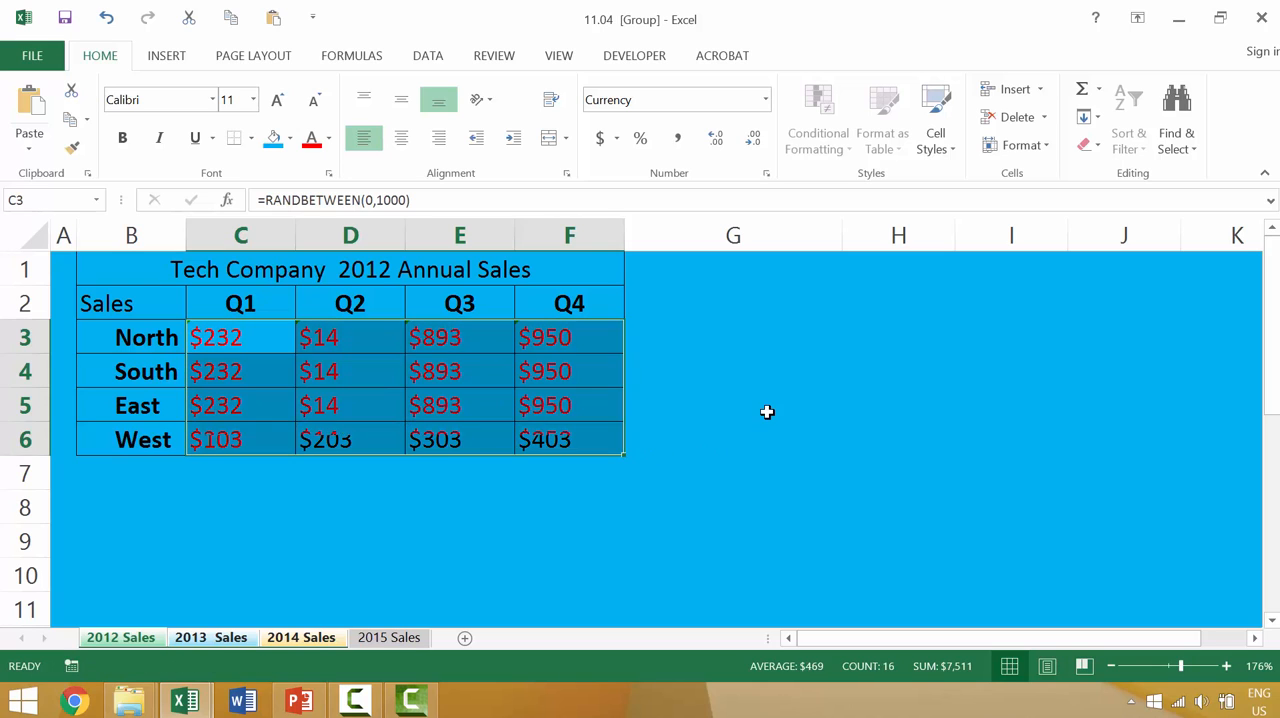
left_click(766, 411)
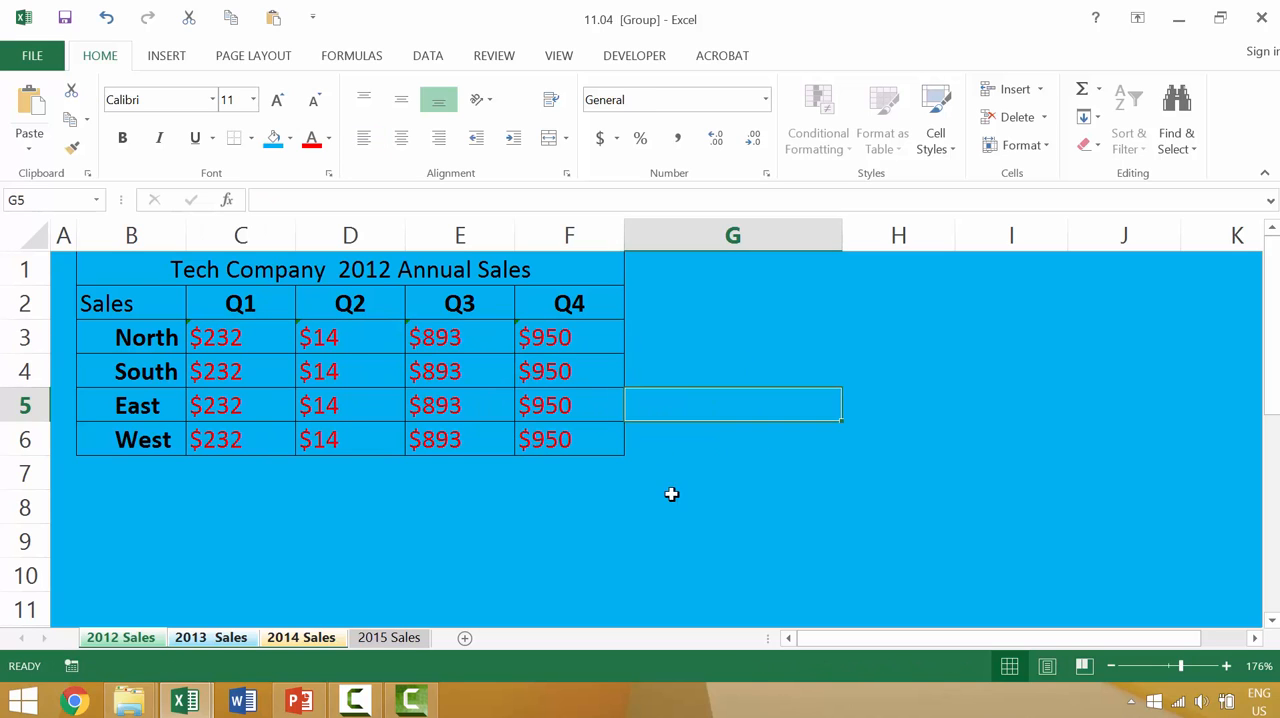
Step: Compare the random sales figures across the grouped 2012, 2013 and 2014 Sales sheets, and view the 2015 Sales sheet
left_click(290, 640)
left_click(248, 645)
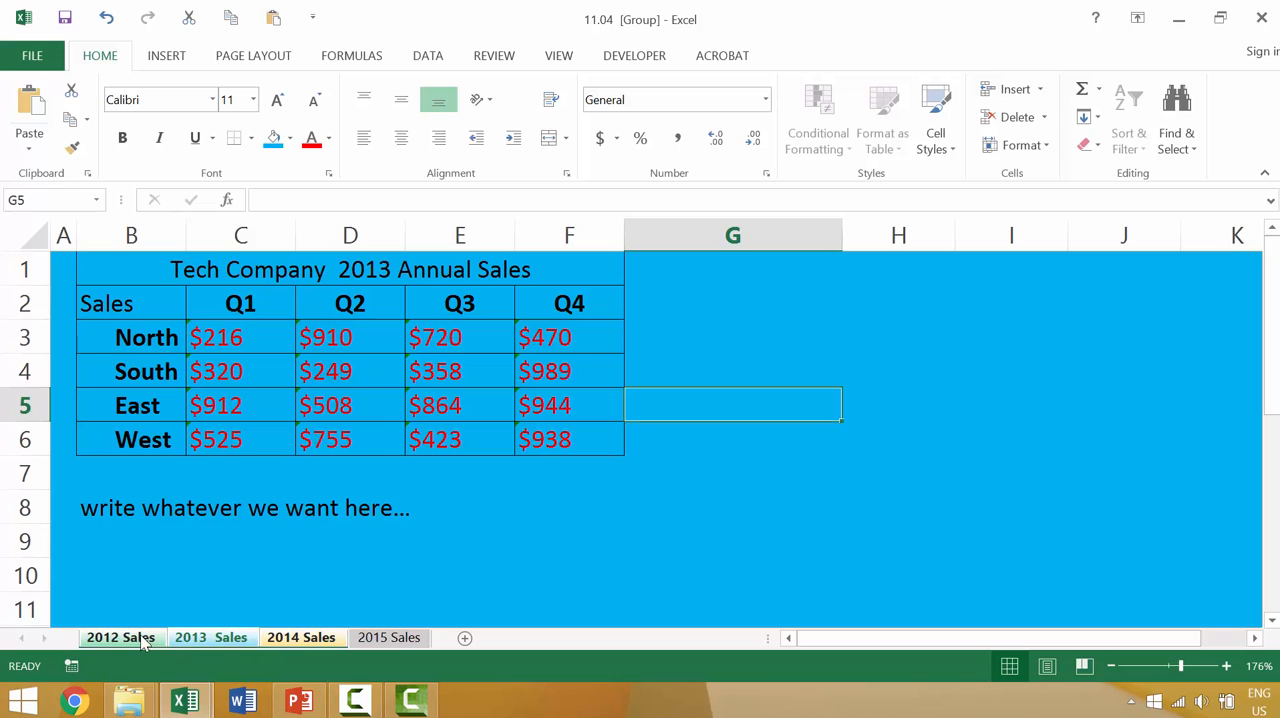
left_click(142, 644)
left_click(218, 644)
left_click(300, 630)
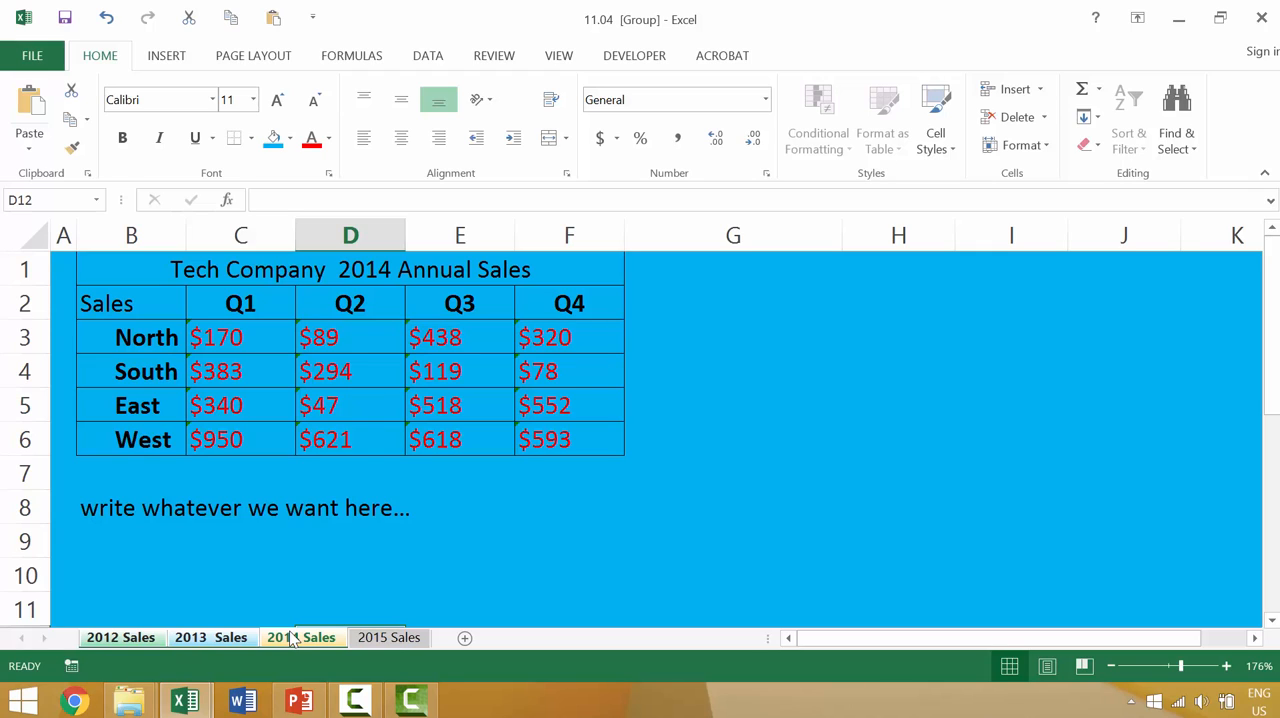
left_click(385, 641)
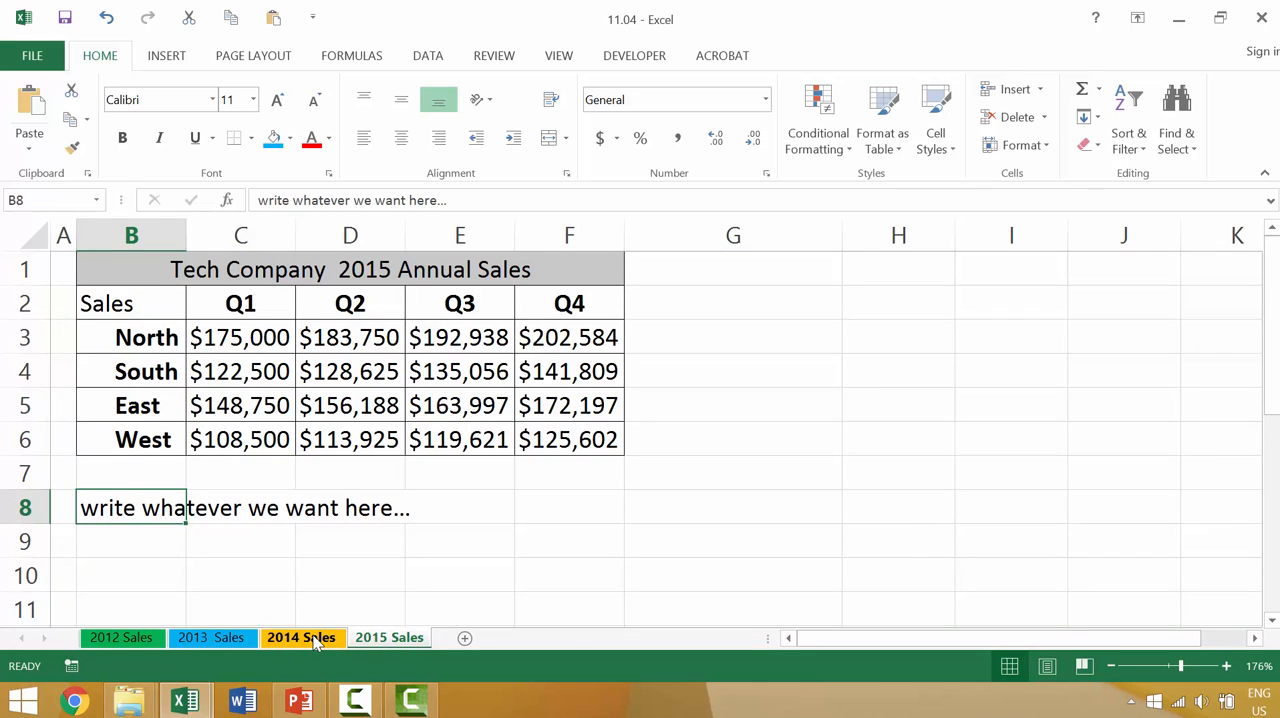
Step: Group the 2014, 2013 and 2012 Sales sheets and set all their cells to no fill
left_click(316, 643)
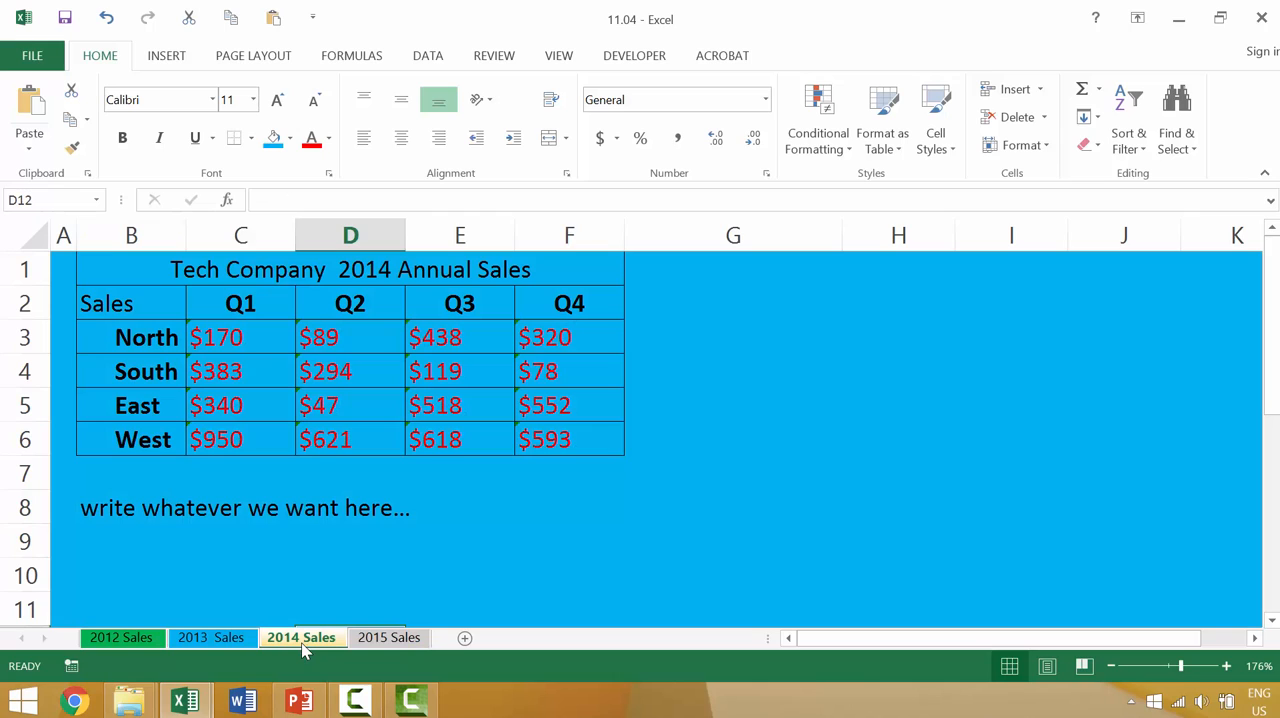
left_click(240, 645, "ctrl")
left_click(117, 641, "ctrl")
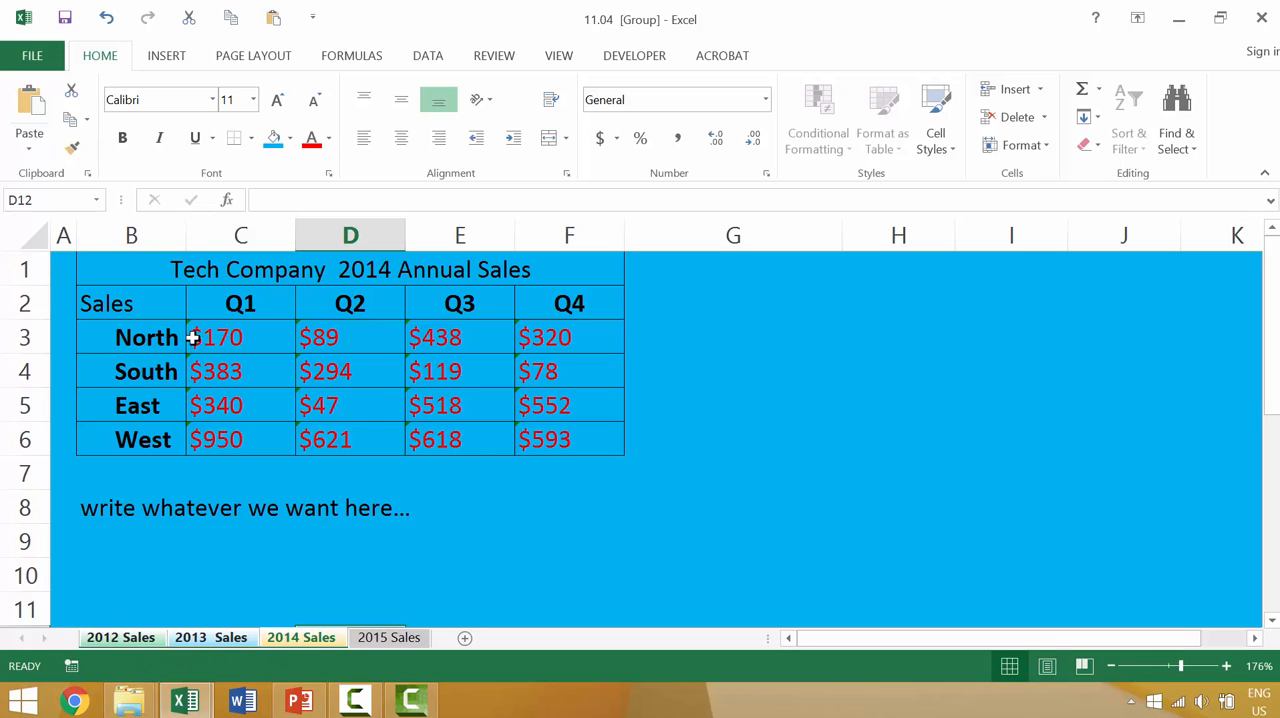
key("ctrl+a")
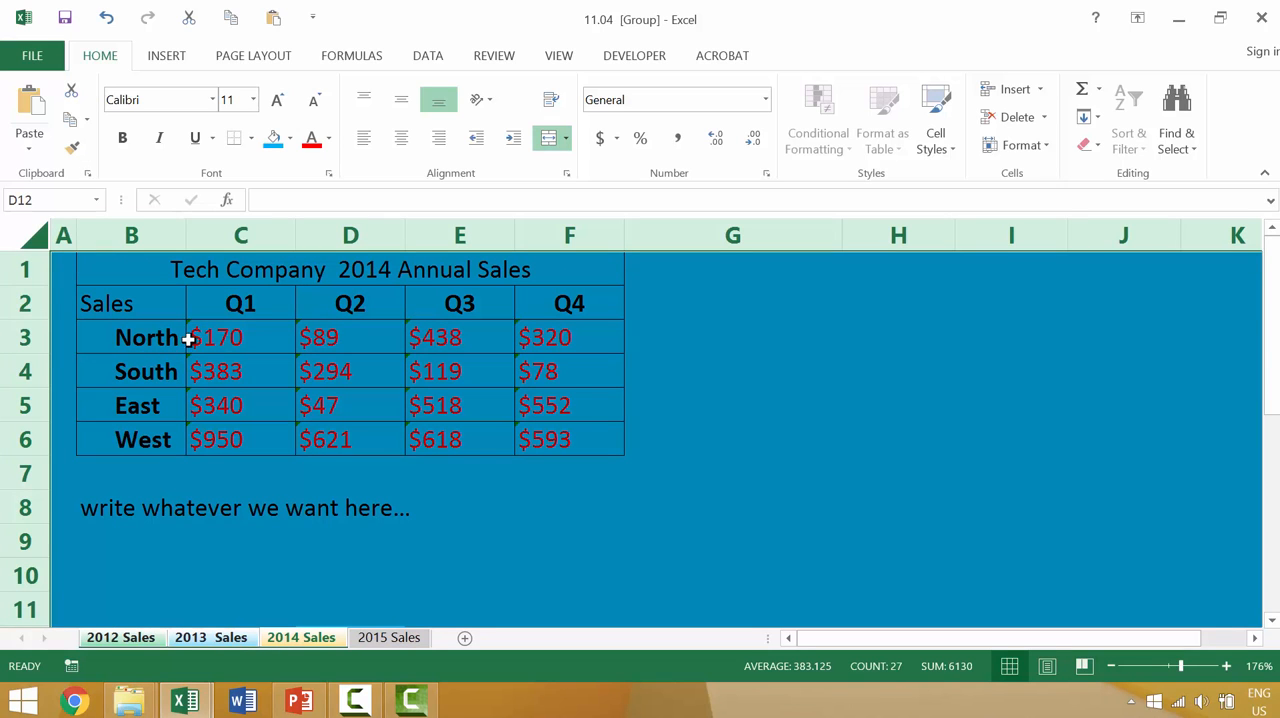
left_click(289, 138)
left_click(307, 308)
scroll(678, 532, "down", 2)
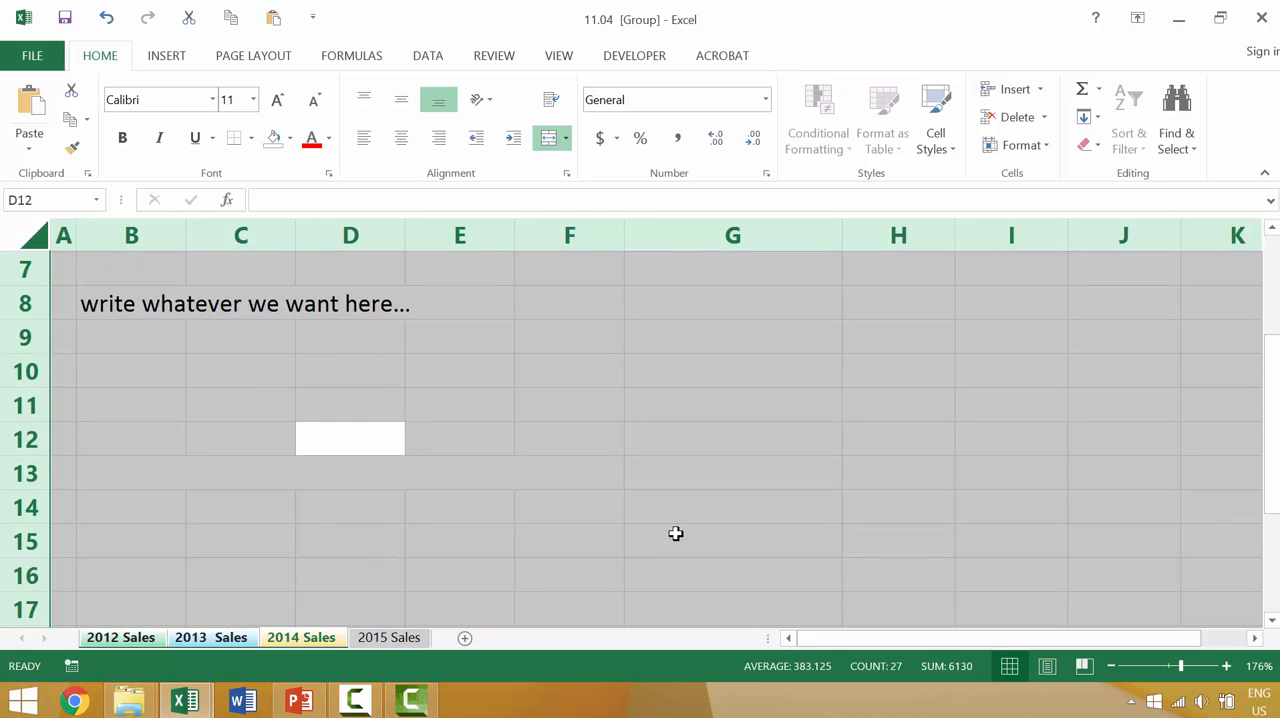
left_click(560, 405)
scroll(394, 451, "up", 2)
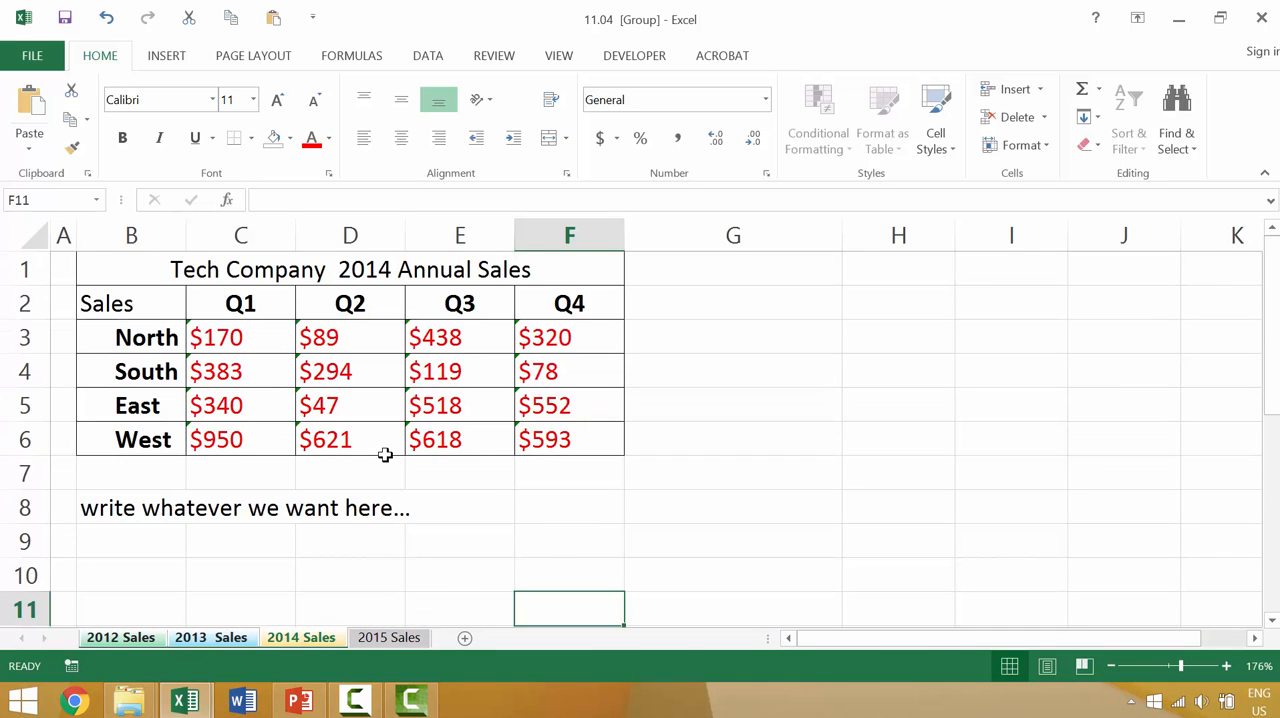
Step: Check the fill on the 2015, 2014, 2013 and 2012 Sales sheets one at a time, outside the group
left_click(375, 645)
left_click(303, 640)
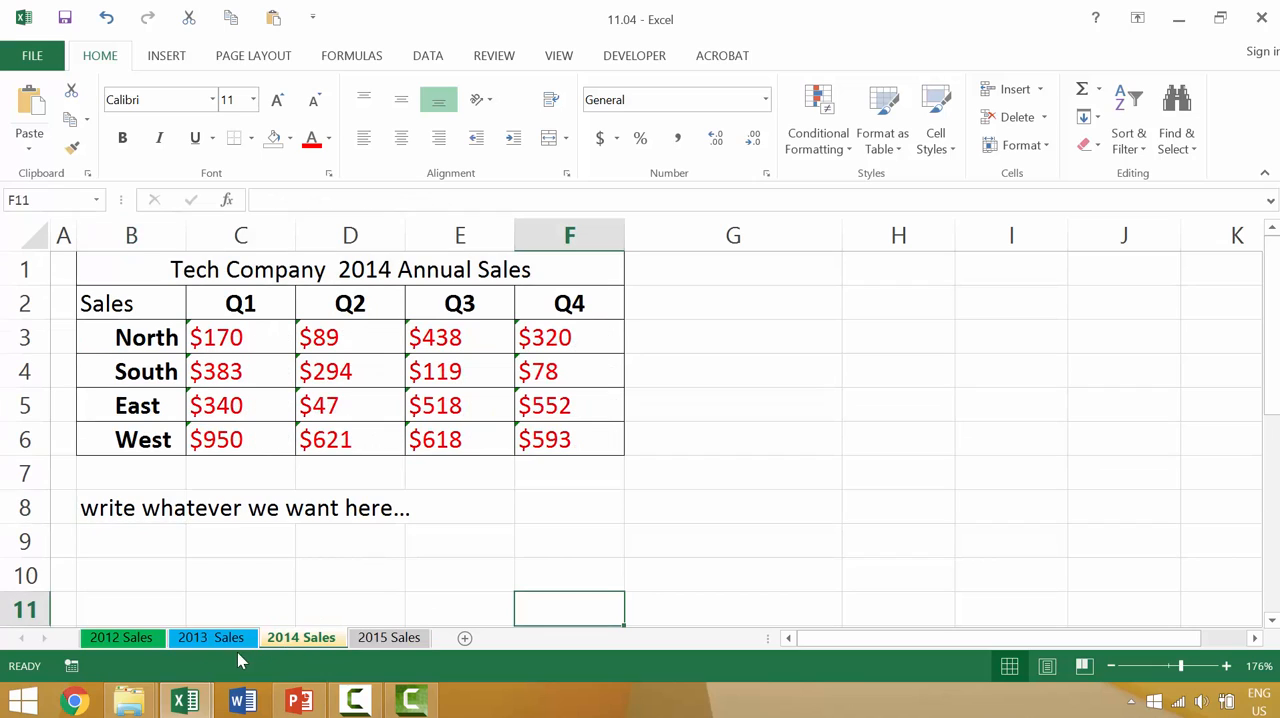
left_click(205, 641)
left_click(135, 640)
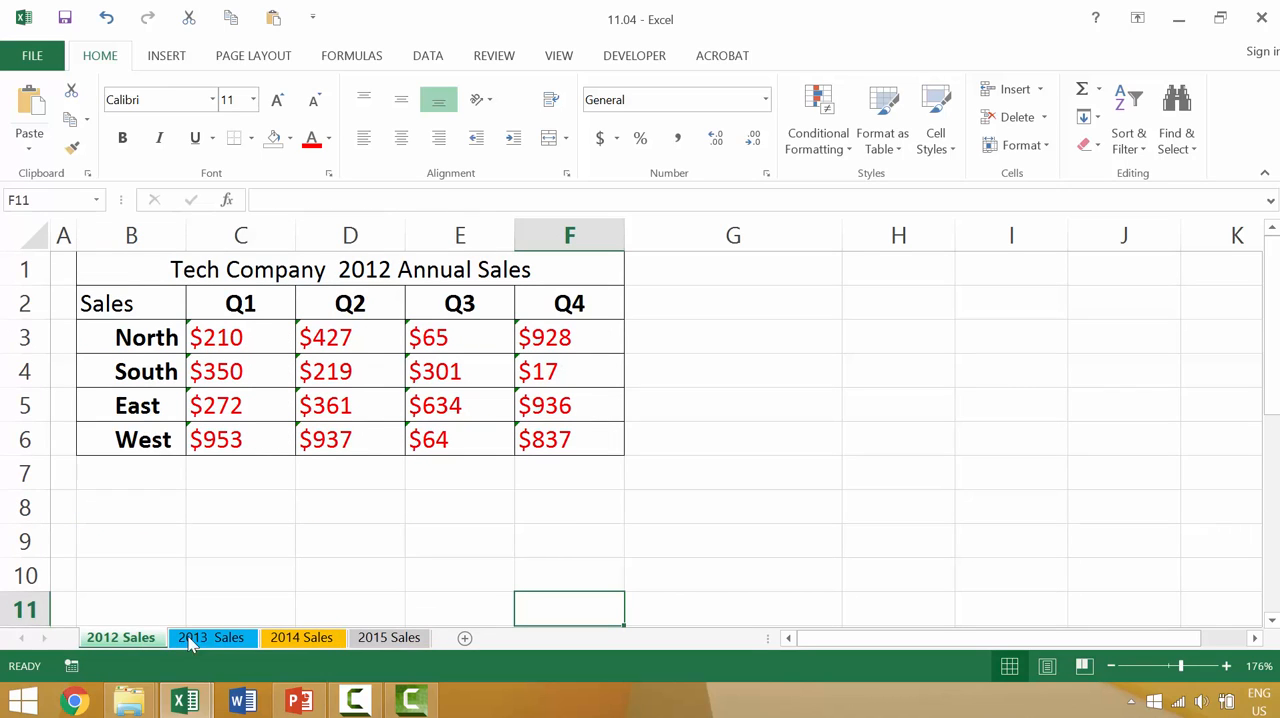